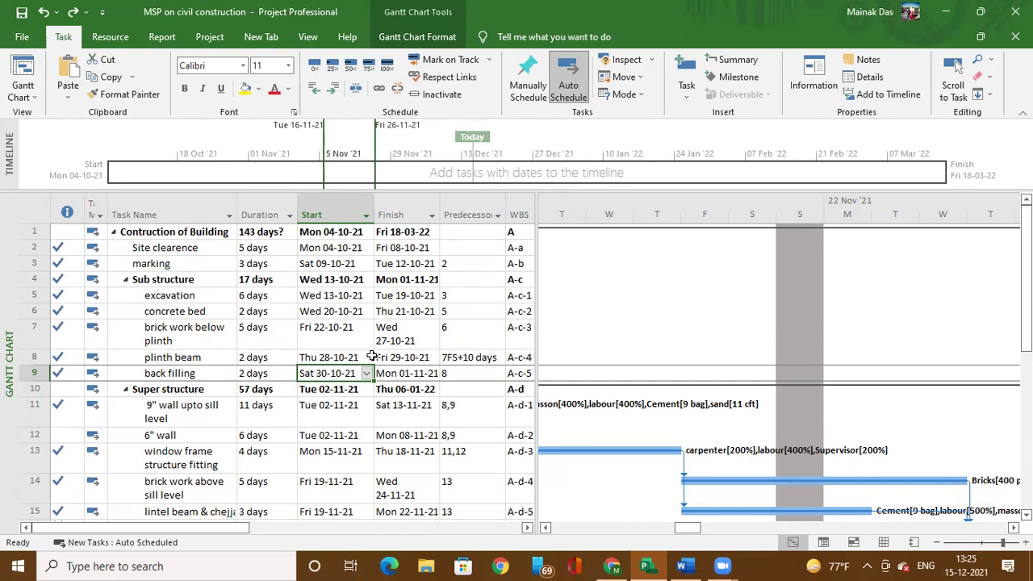
# Step: Open the advanced task information of the back filling task and set its constraint type to Must Start On
pyautogui.click(260, 374)
pyautogui.click(219, 376)
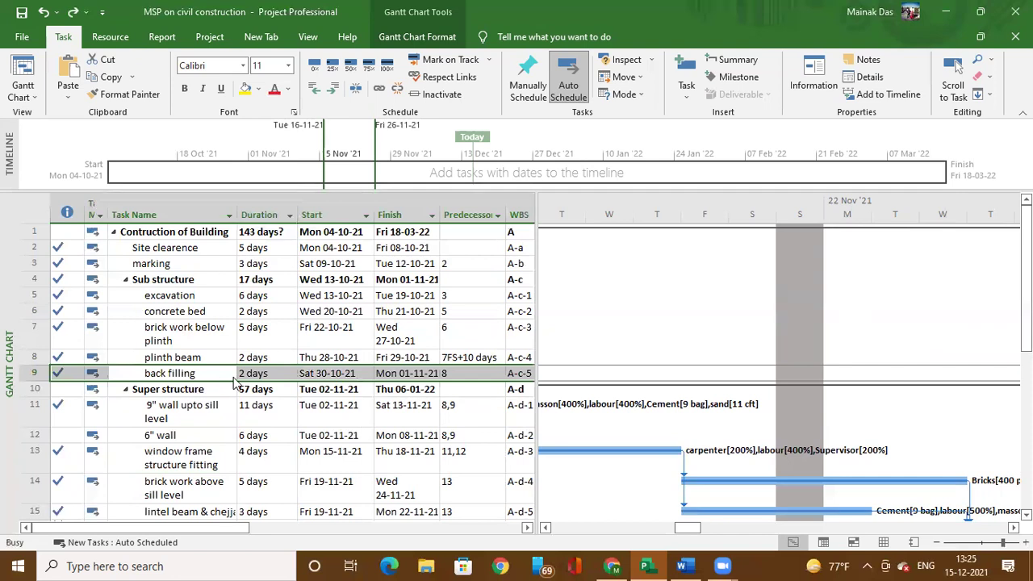
pyautogui.doubleClick(237, 371)
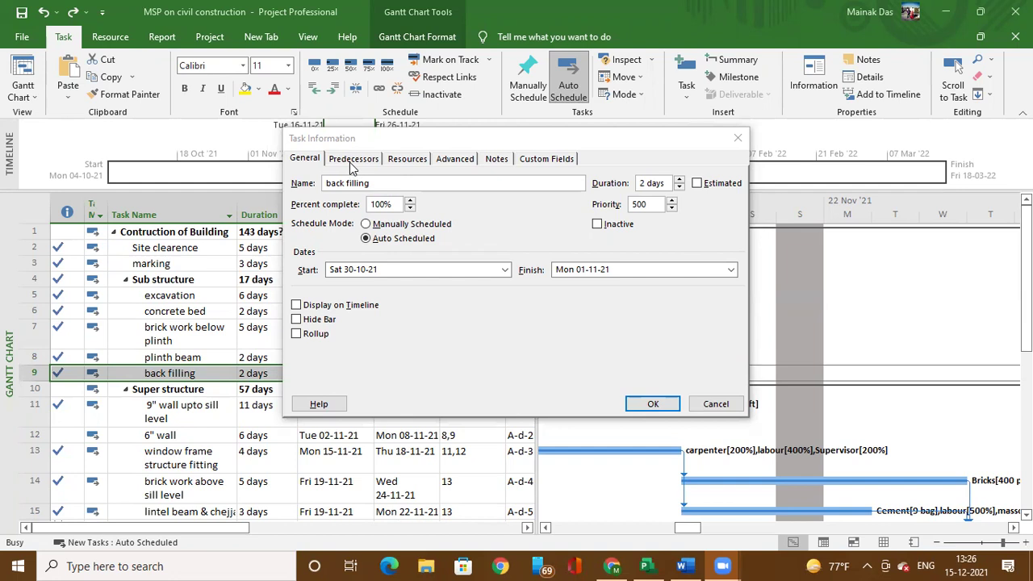
pyautogui.click(455, 161)
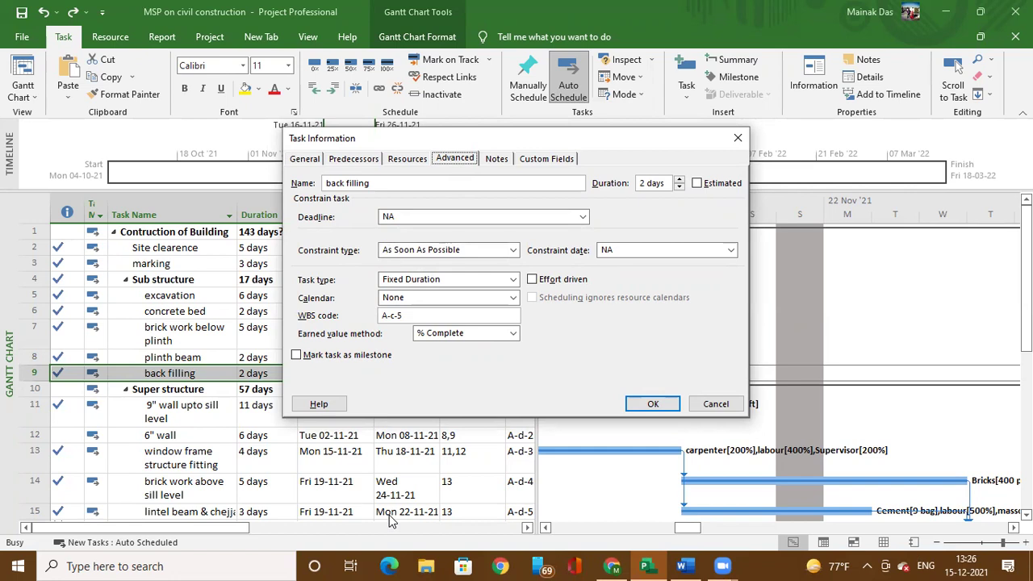
pyautogui.moveTo(294, 262)
pyautogui.mouseDown()
pyautogui.moveTo(478, 267)
pyautogui.moveTo(520, 224)
pyautogui.moveTo(367, 216)
pyautogui.moveTo(297, 242)
pyautogui.moveTo(316, 264)
pyautogui.moveTo(451, 263)
pyautogui.moveTo(555, 244)
pyautogui.mouseUp()
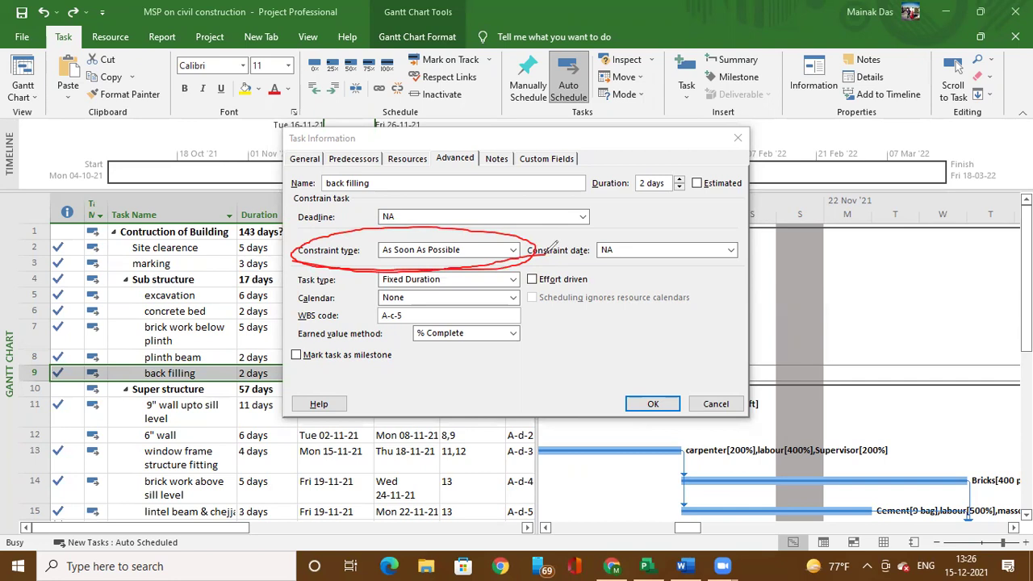
pyautogui.press('e')
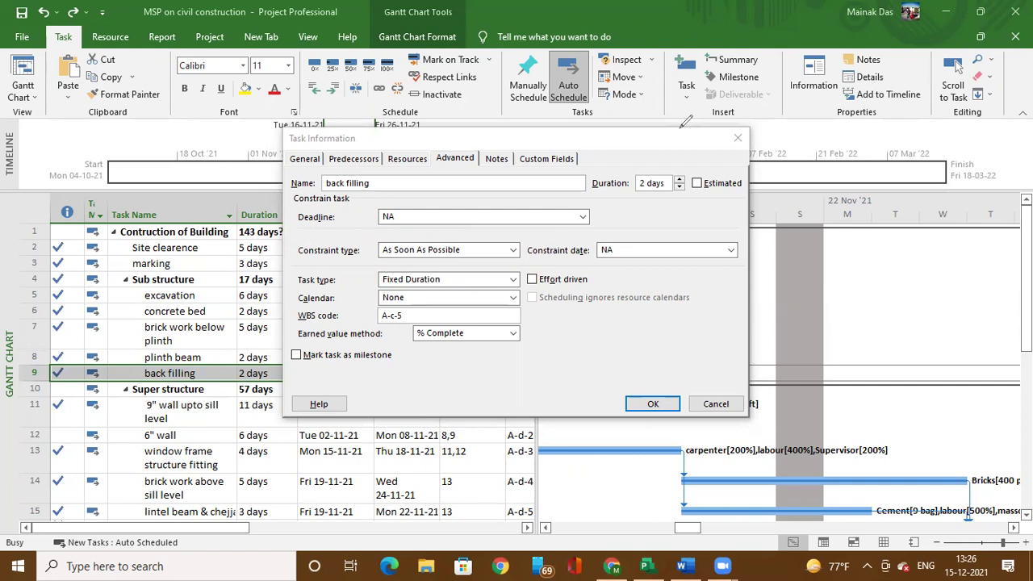
pyautogui.click(513, 251)
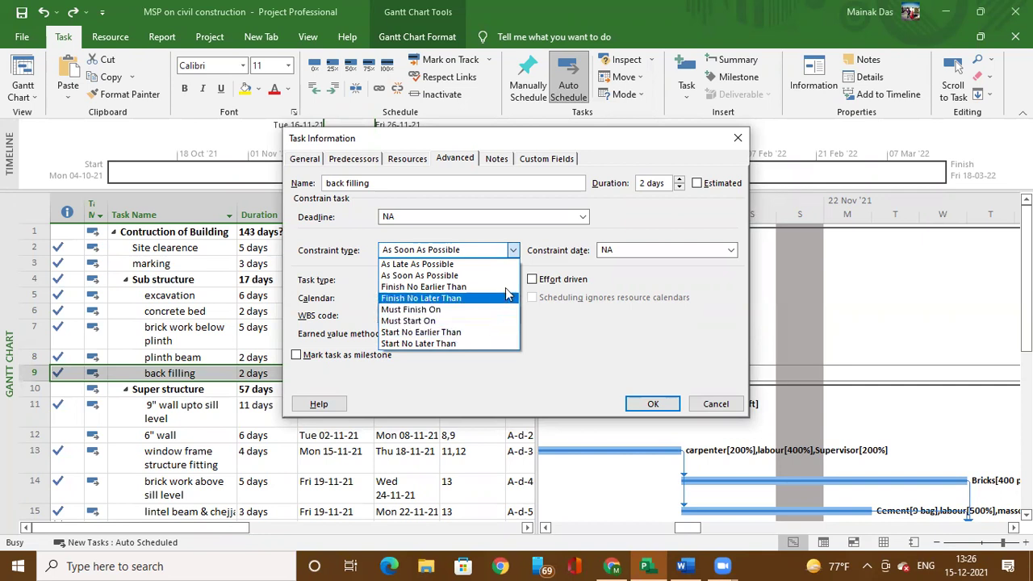
pyautogui.click(436, 321)
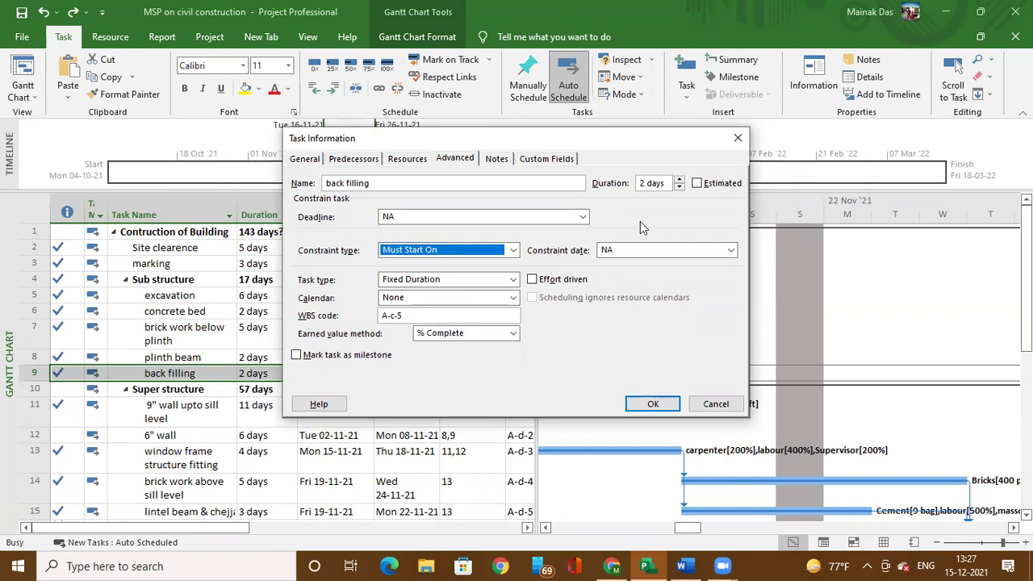
# Step: Set the back filling task's constraint date to Sat 30-10-2021
pyautogui.click(731, 252)
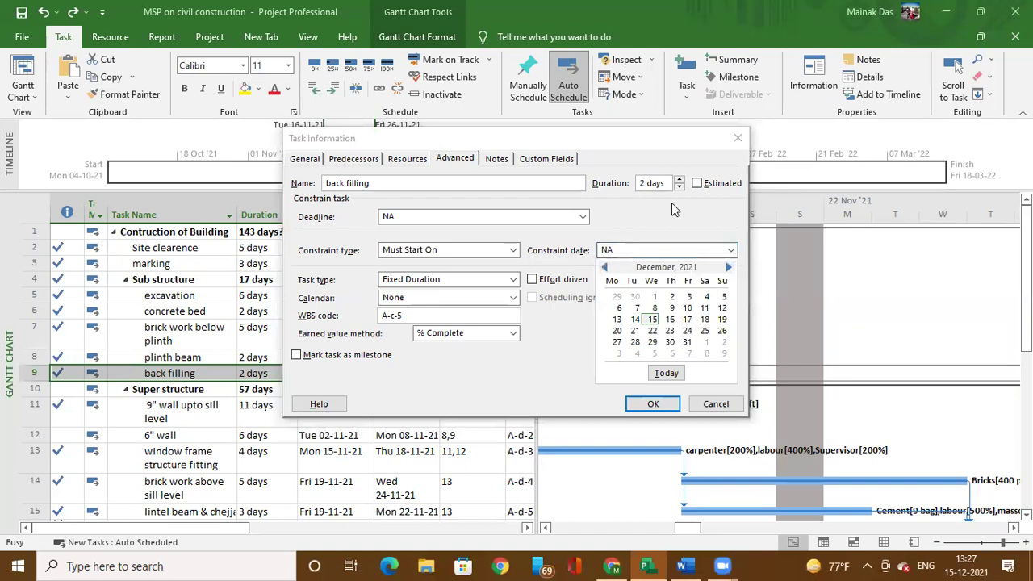
pyautogui.click(470, 134)
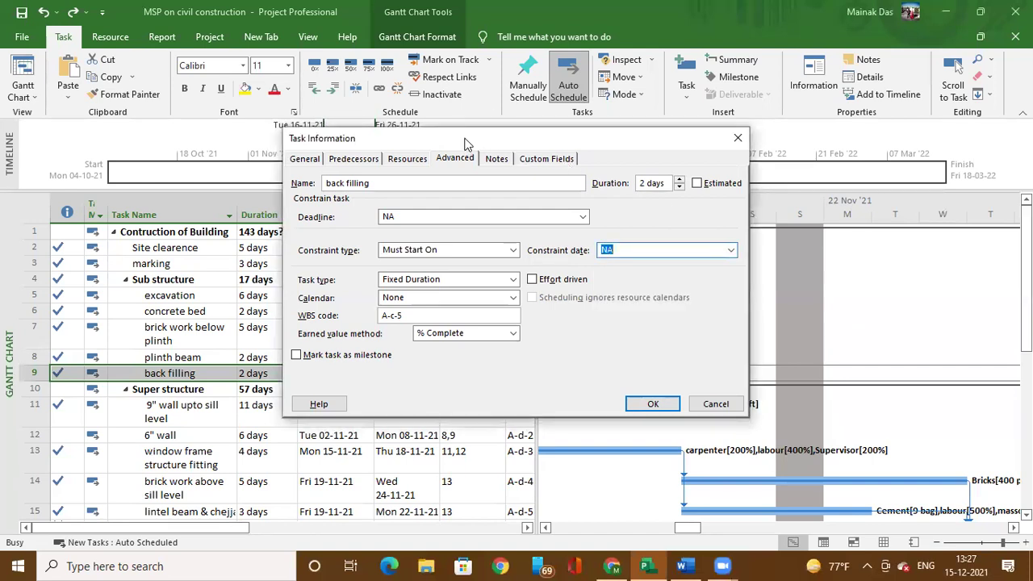
pyautogui.moveTo(495, 144); pyautogui.dragTo(611, 177)
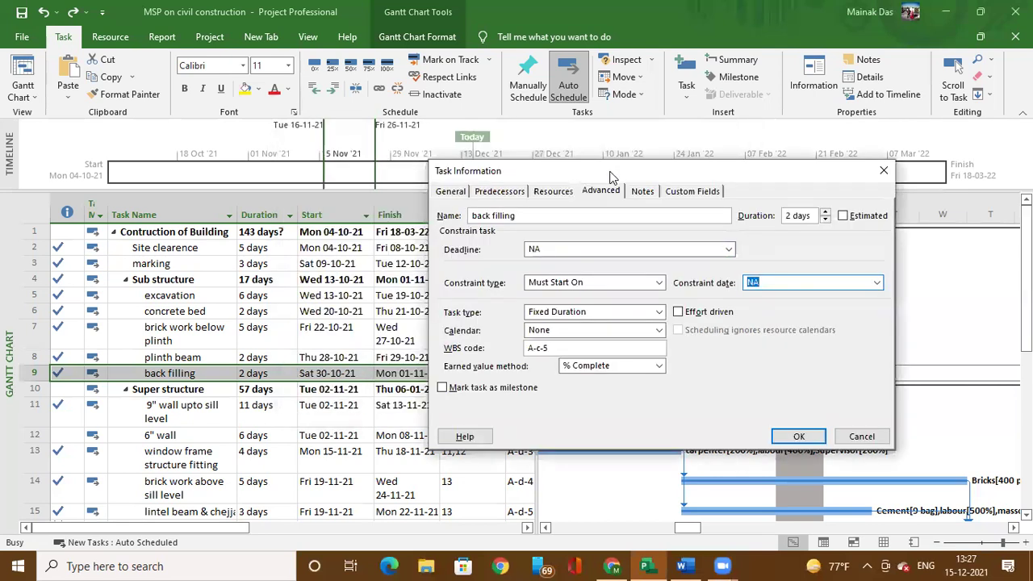
pyautogui.click(878, 284)
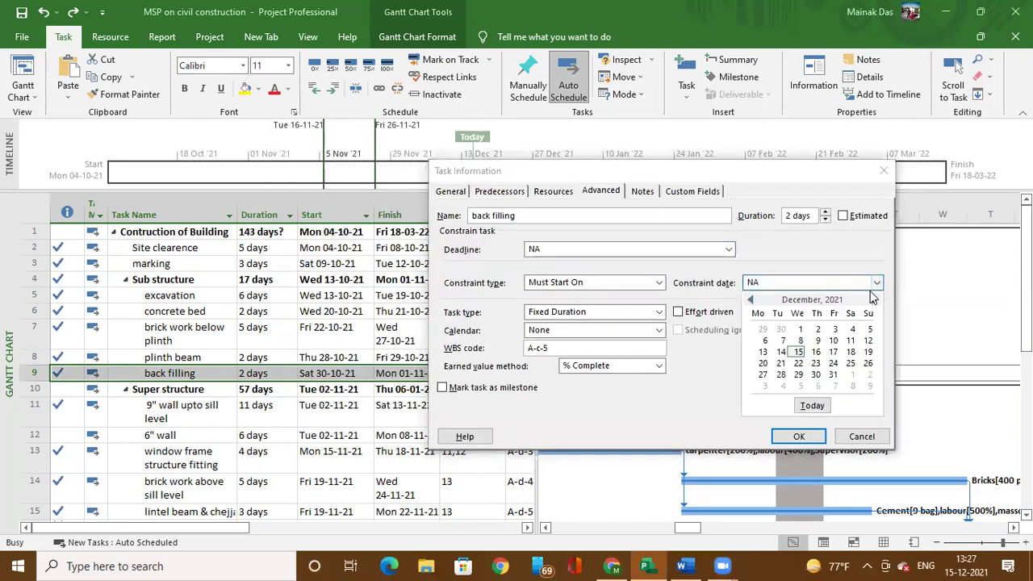
pyautogui.click(751, 300)
pyautogui.click(750, 300)
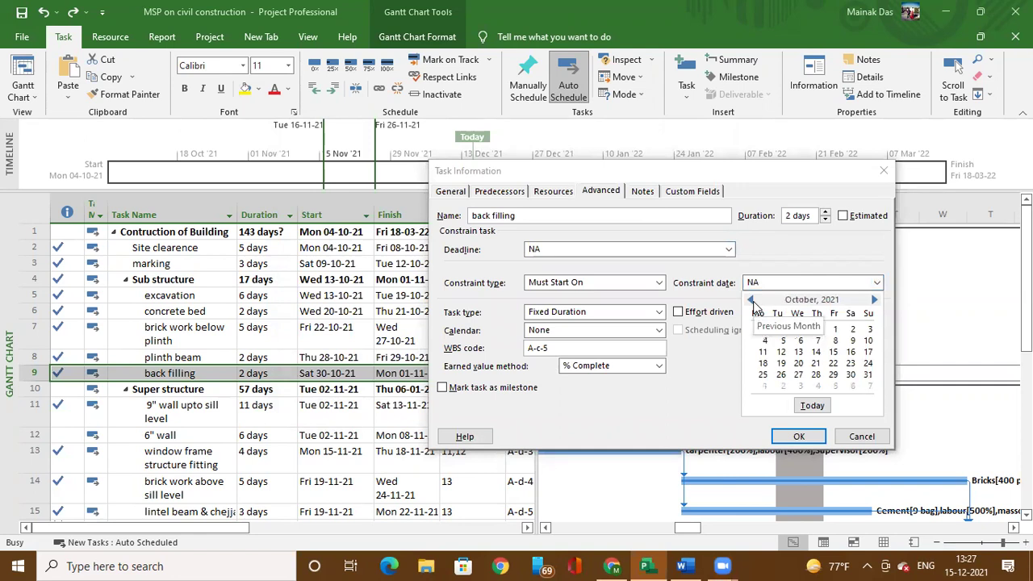
pyautogui.click(850, 374)
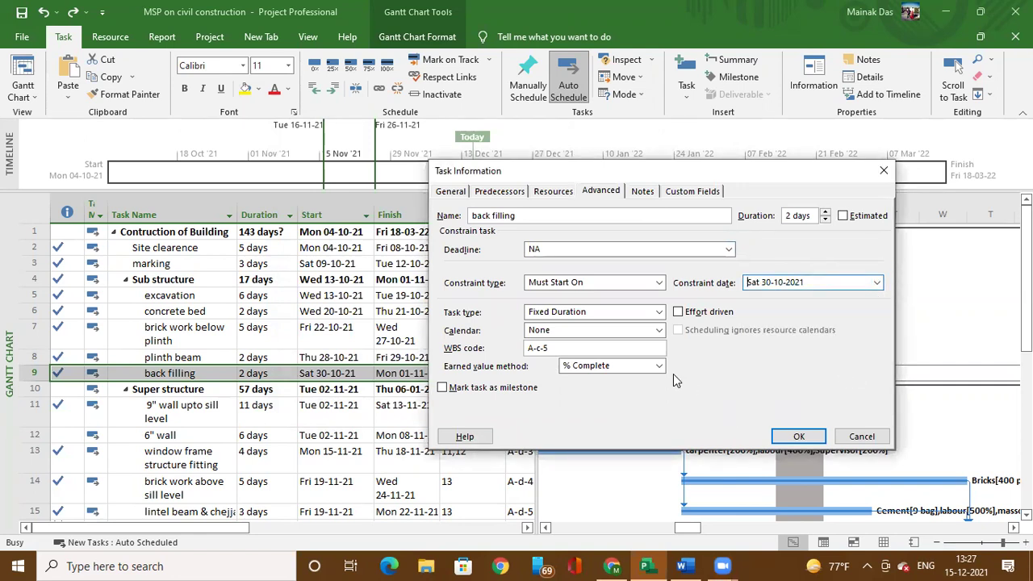
# Step: Choose Fixed Duration as the back filling task's type and apply the task information changes
pyautogui.click(660, 313)
pyautogui.click(660, 313)
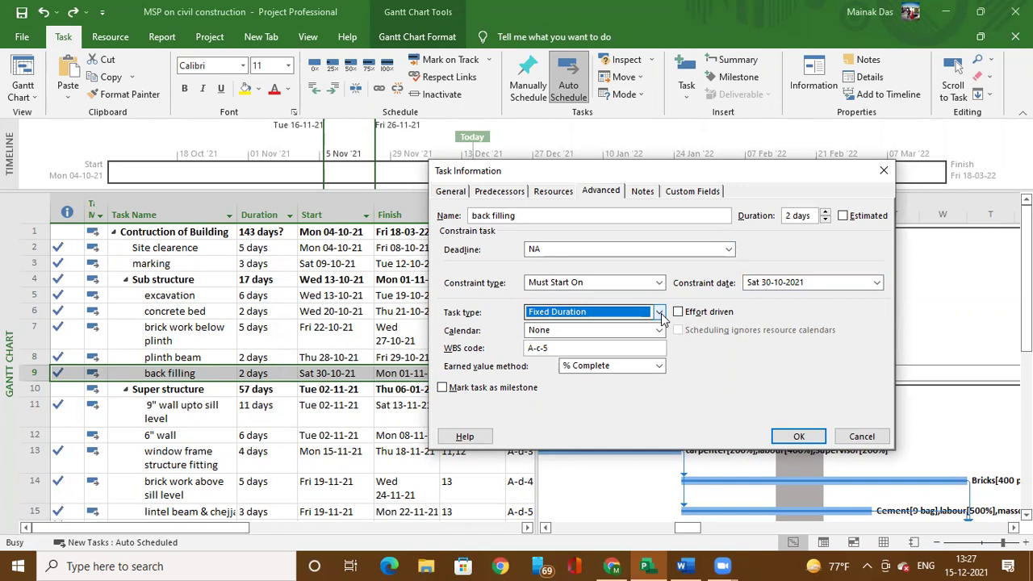
pyautogui.click(660, 313)
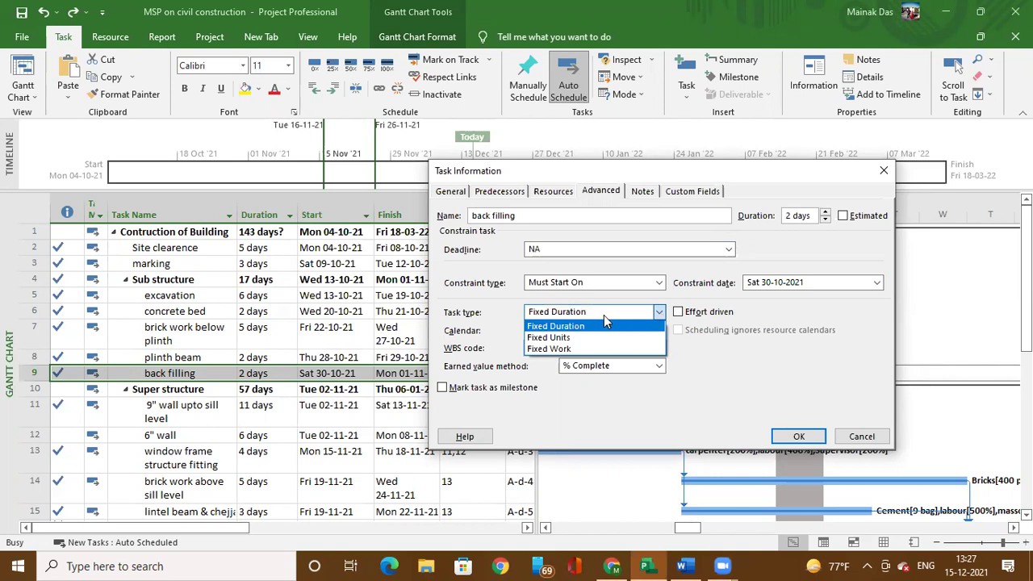
pyautogui.click(570, 326)
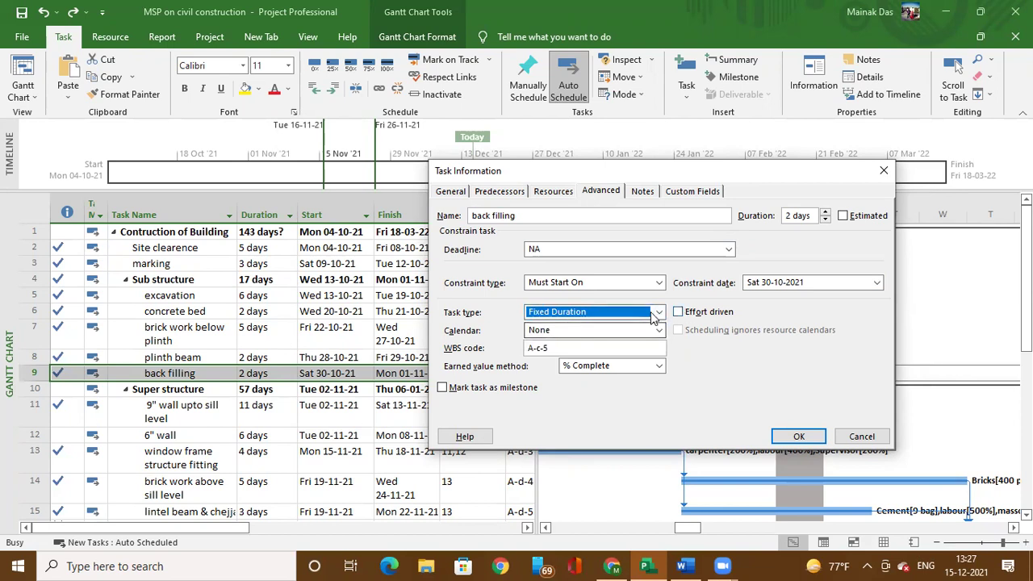
pyautogui.click(797, 437)
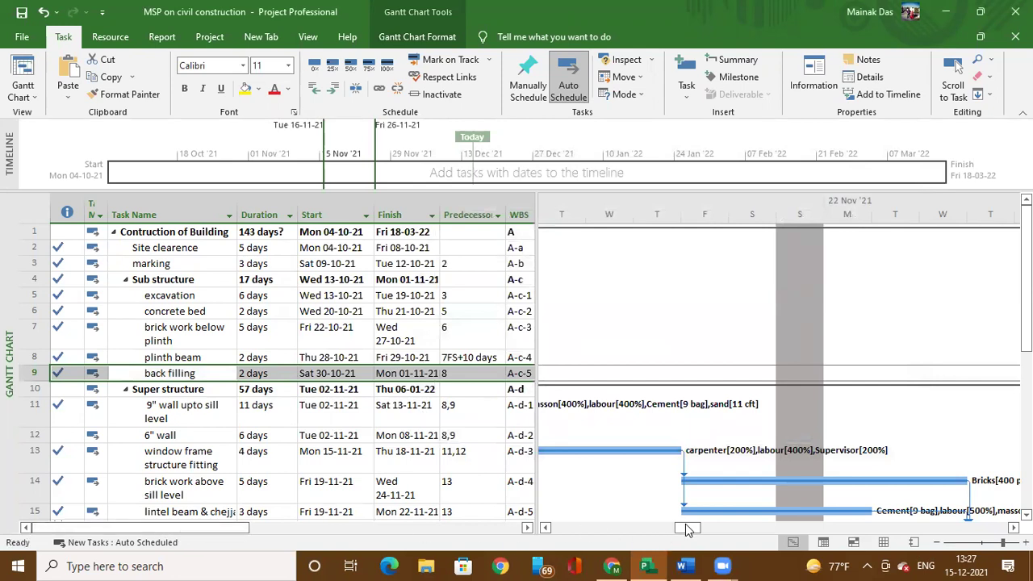
# Step: Examine the start of the Gantt chart, the sub structure and super structure task dates, and the indicator of "brick work upto roof level"
pyautogui.click(579, 530)
pyautogui.click(580, 531)
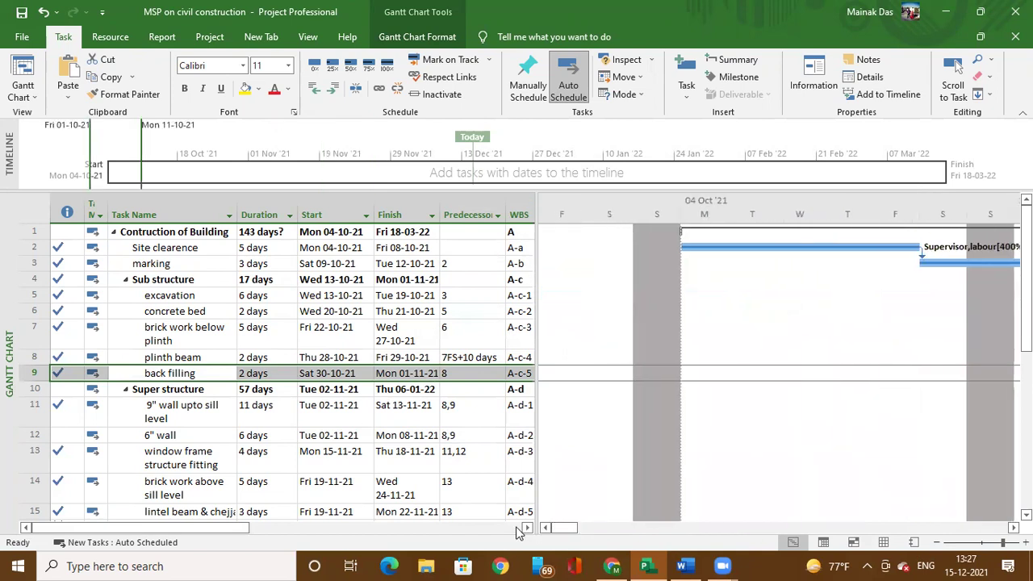
pyautogui.click(349, 391)
pyautogui.click(306, 373)
pyautogui.scroll(-1, 290, 355)
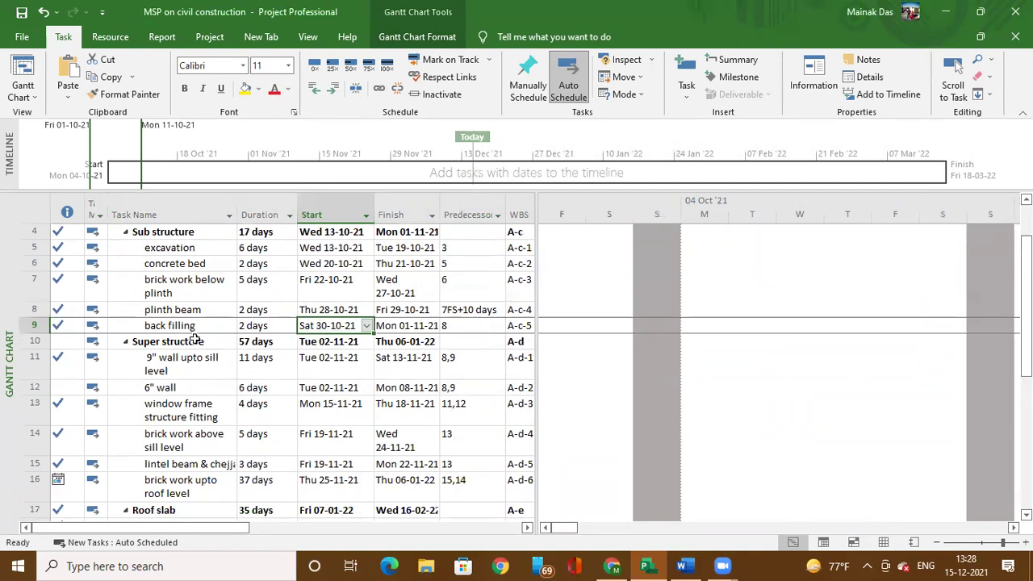
pyautogui.scroll(-1, 113, 433)
pyautogui.click(58, 434)
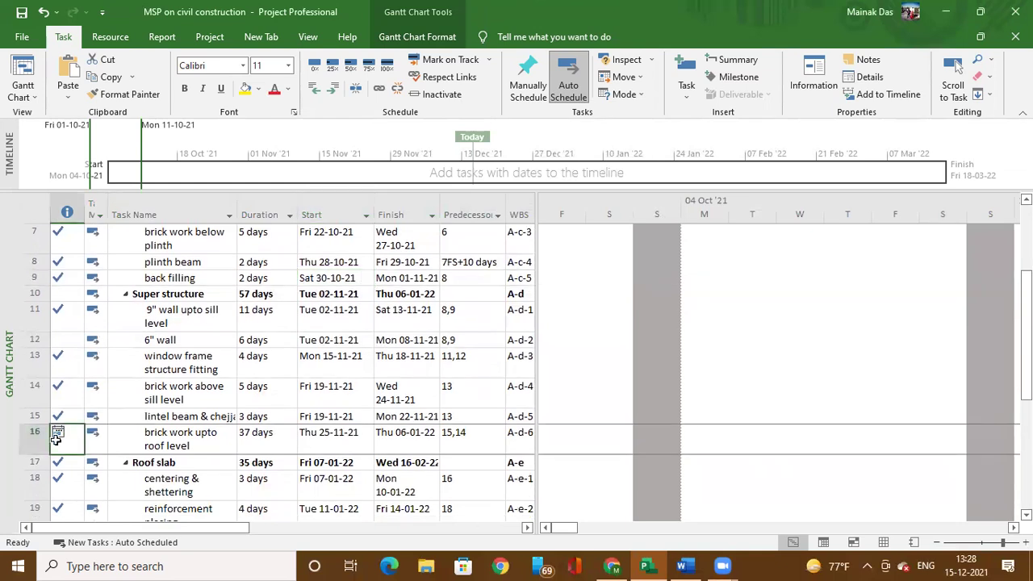
pyautogui.moveTo(58, 433)
pyautogui.click(331, 295)
pyautogui.scroll(1, 314, 339)
pyautogui.click(298, 381)
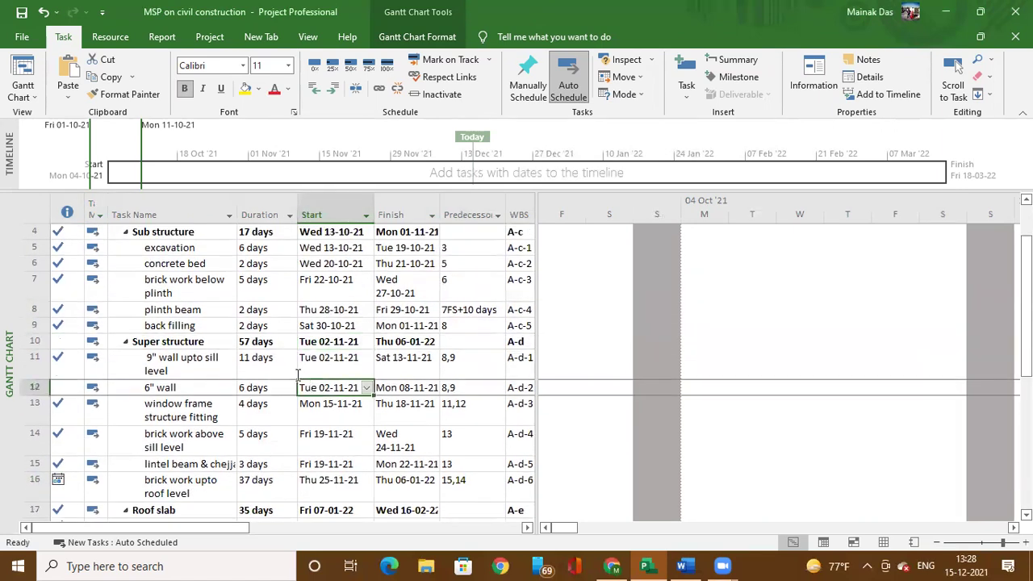
pyautogui.scroll(1, 315, 294)
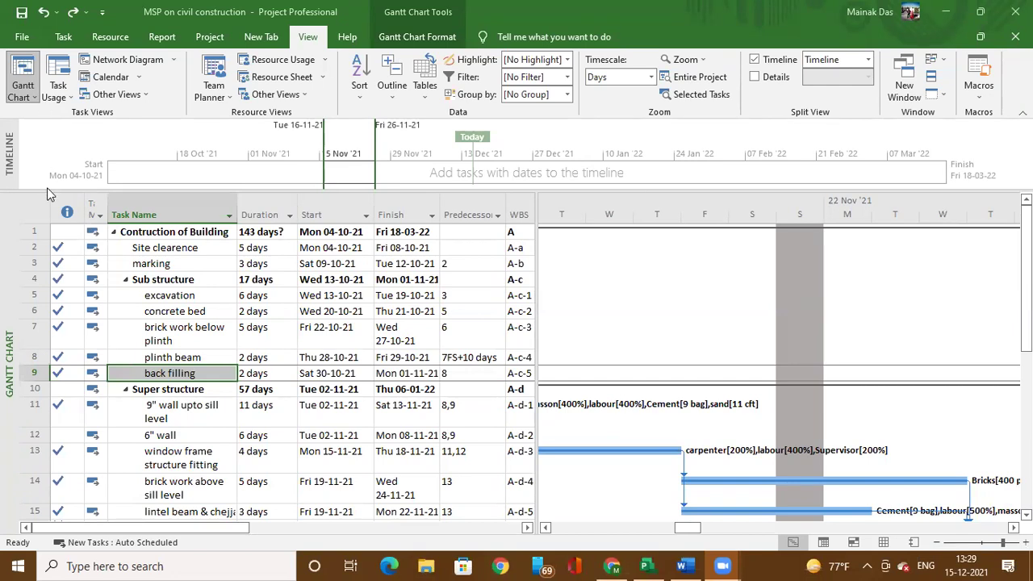
# Step: Open the Project Overview dashboard report and review its percent complete chart, due milestones and late tasks
pyautogui.click(326, 312)
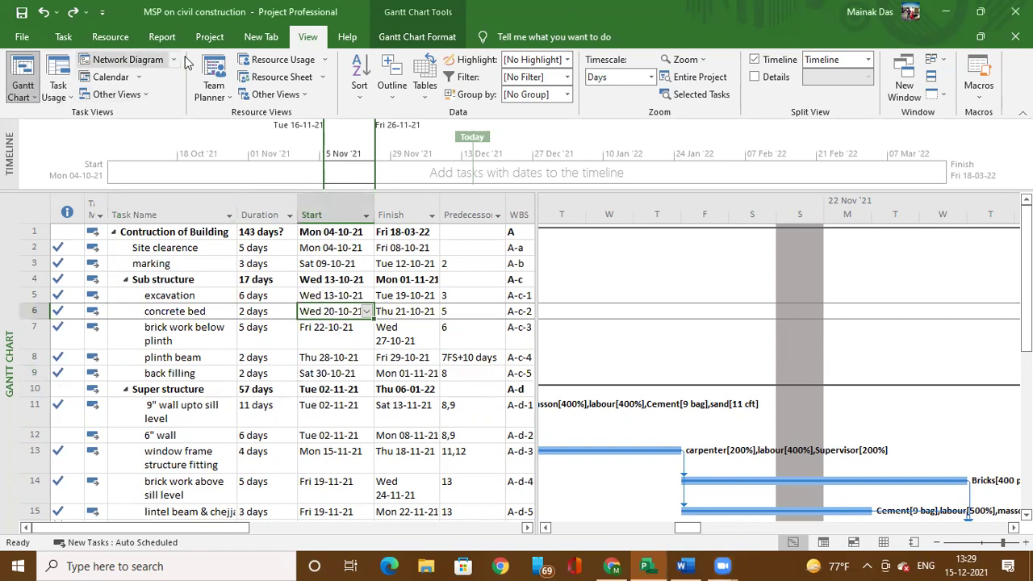
pyautogui.click(161, 36)
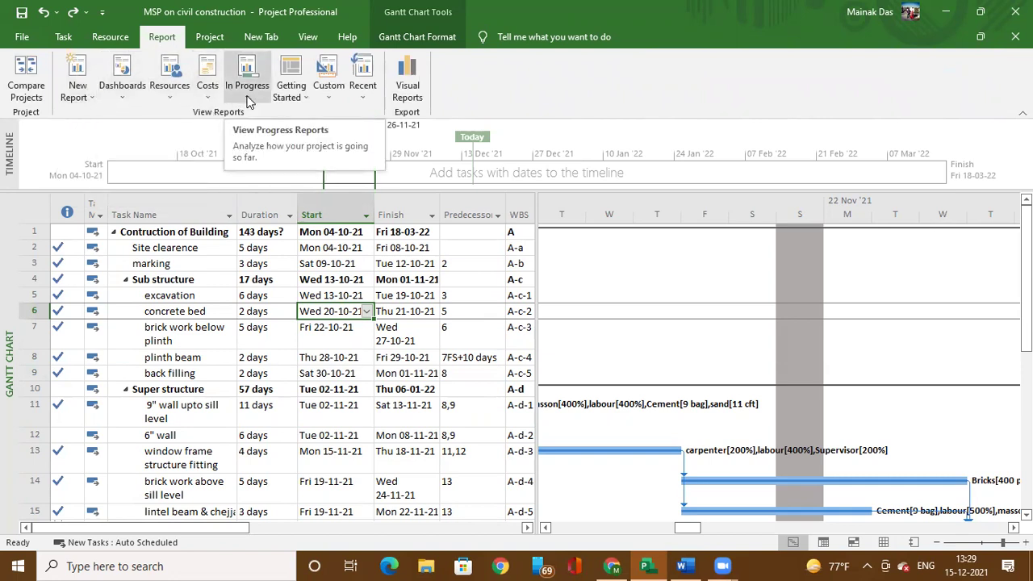
pyautogui.click(94, 96)
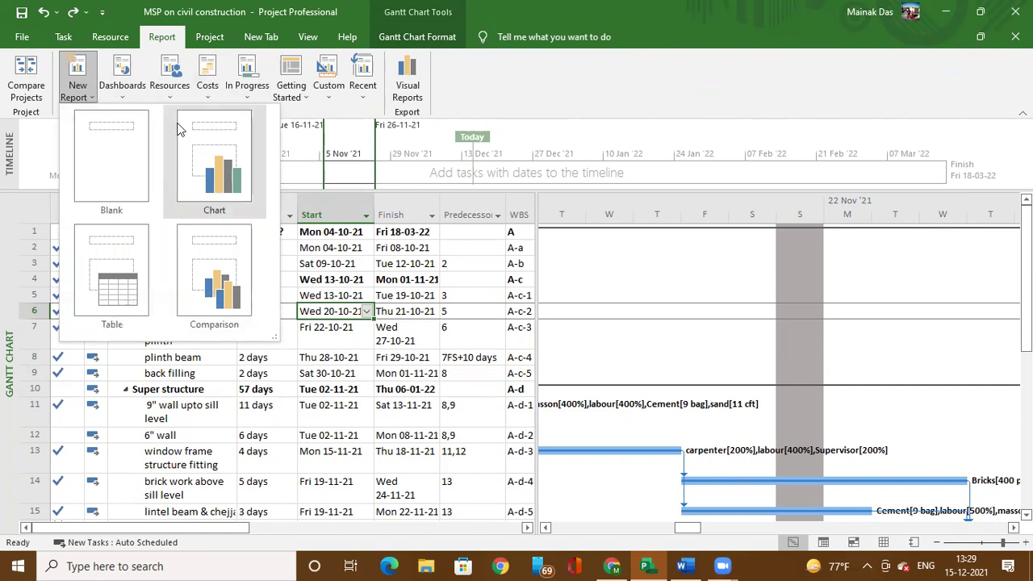
pyautogui.click(120, 98)
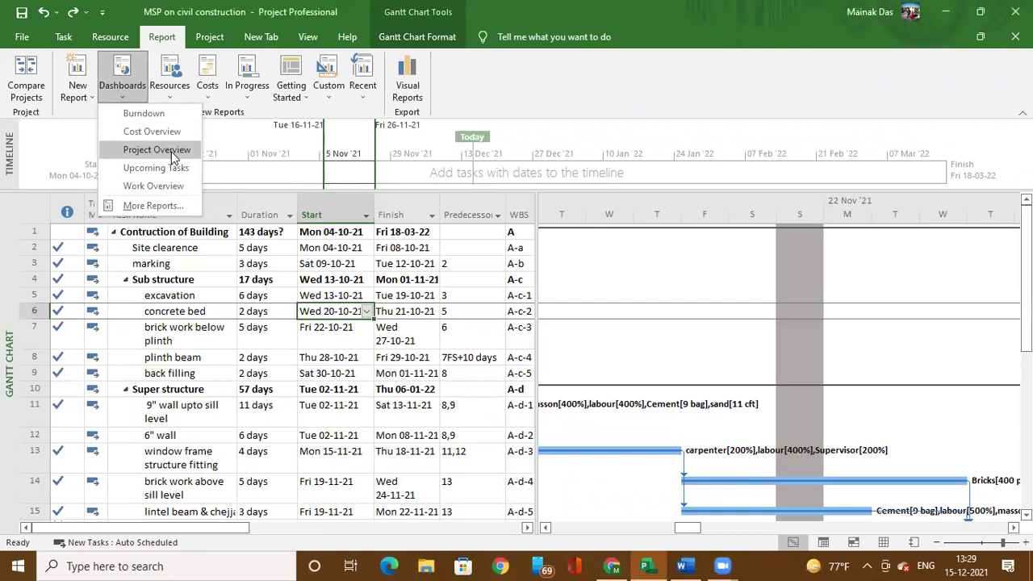
pyautogui.click(157, 150)
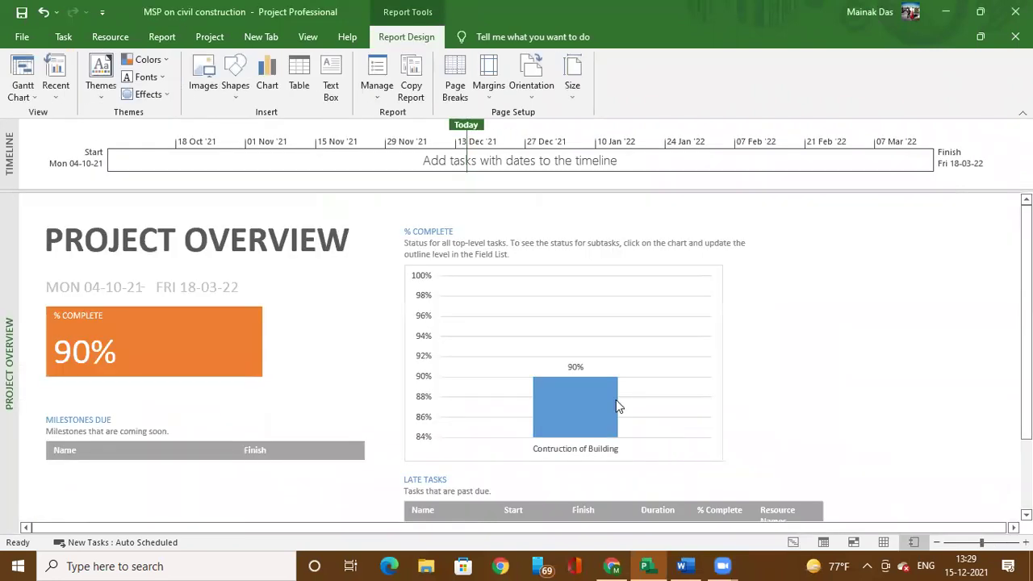
pyautogui.scroll(-1, 374, 406)
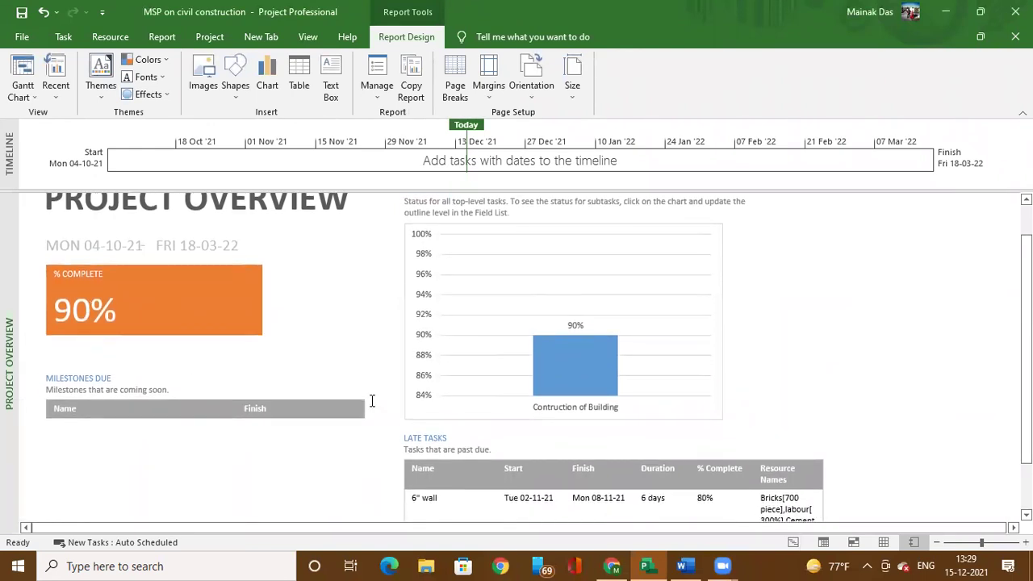
pyautogui.scroll(-4, 367, 404)
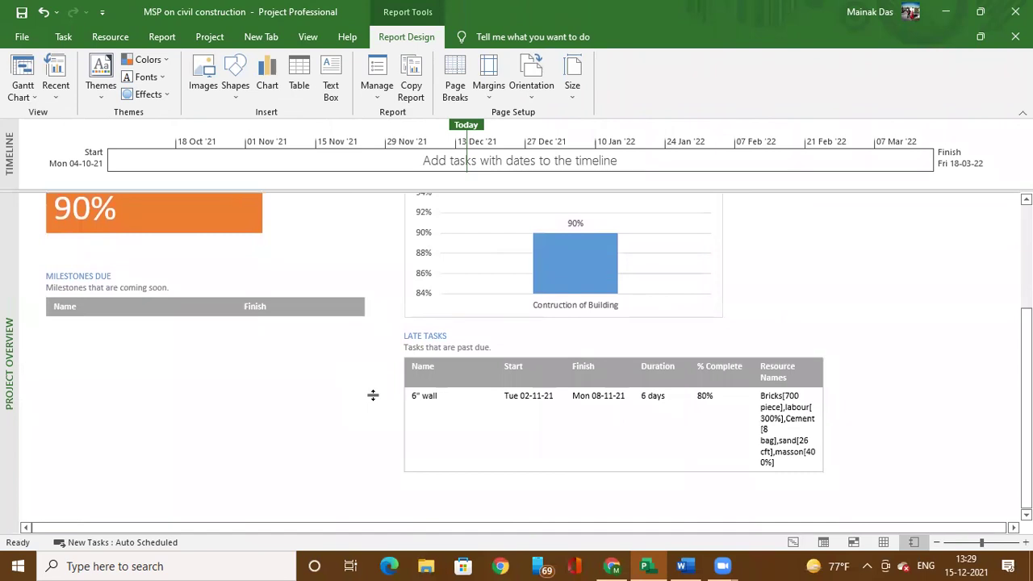
pyautogui.scroll(-1, 719, 430)
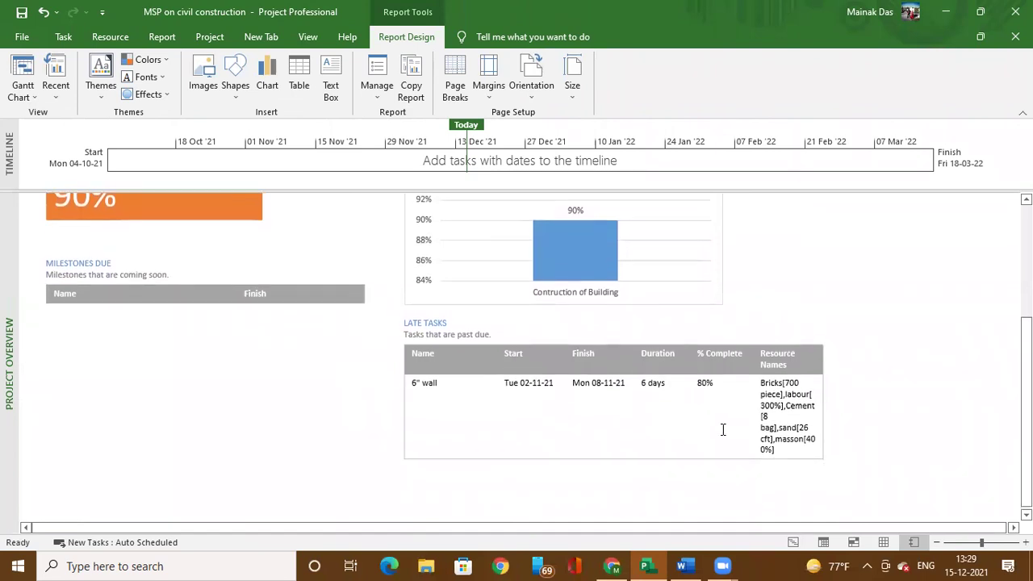
pyautogui.scroll(5, 420, 359)
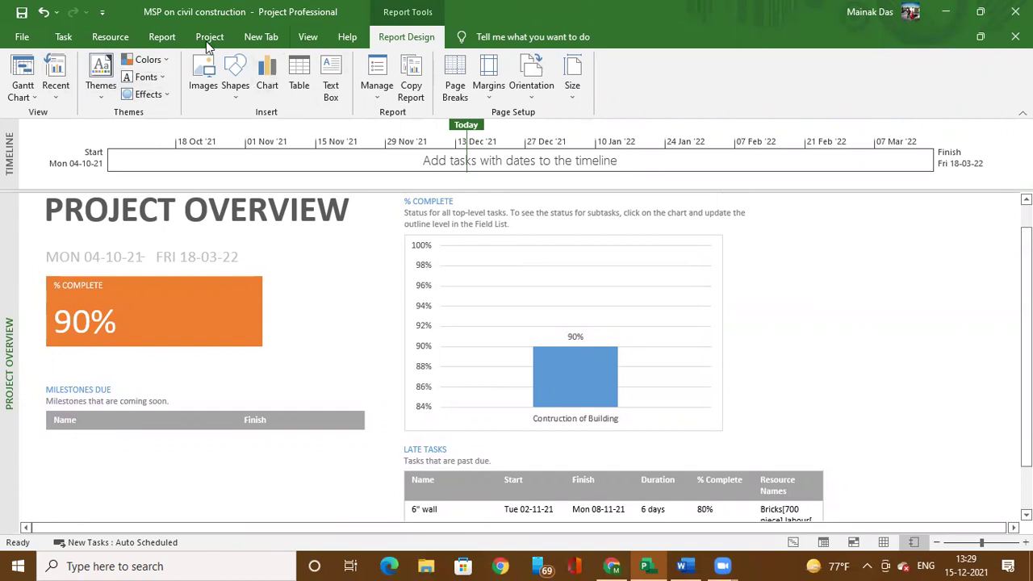
# Step: Open the Cost Overruns report and review the task and resource cost variance charts and tables
pyautogui.click(56, 95)
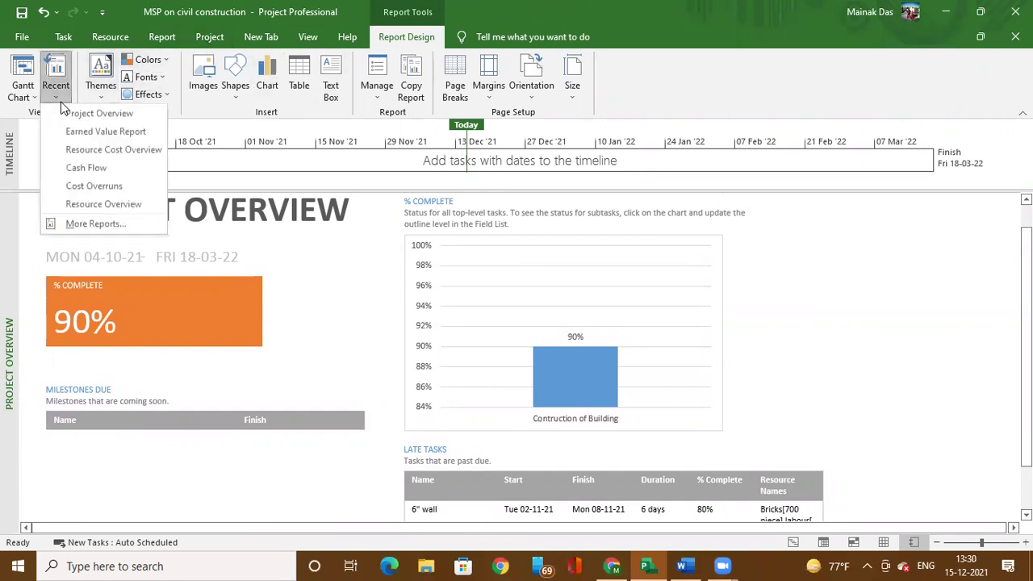
pyautogui.click(131, 186)
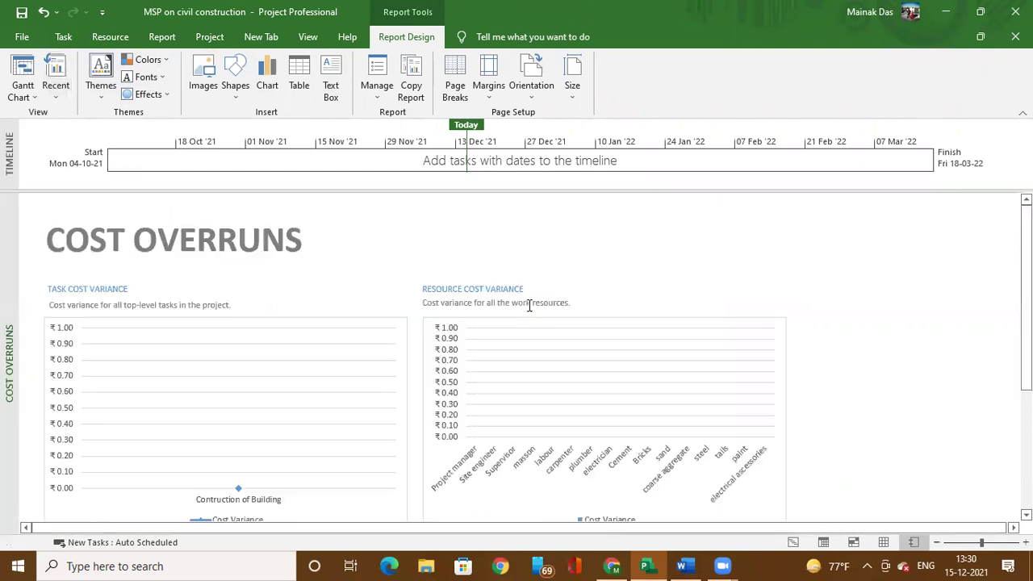
pyautogui.scroll(-5, 501, 346)
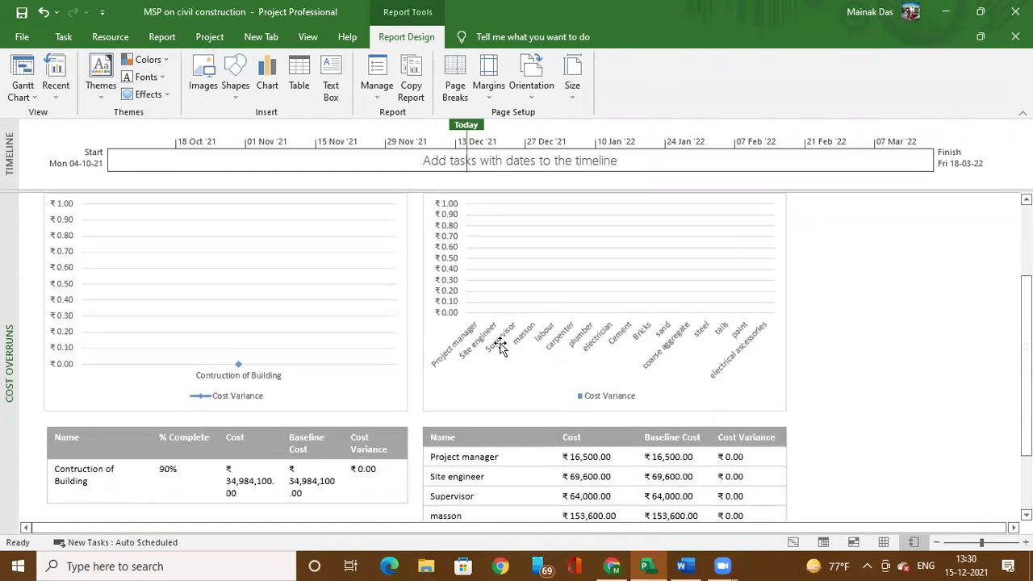
pyautogui.scroll(-2, 500, 346)
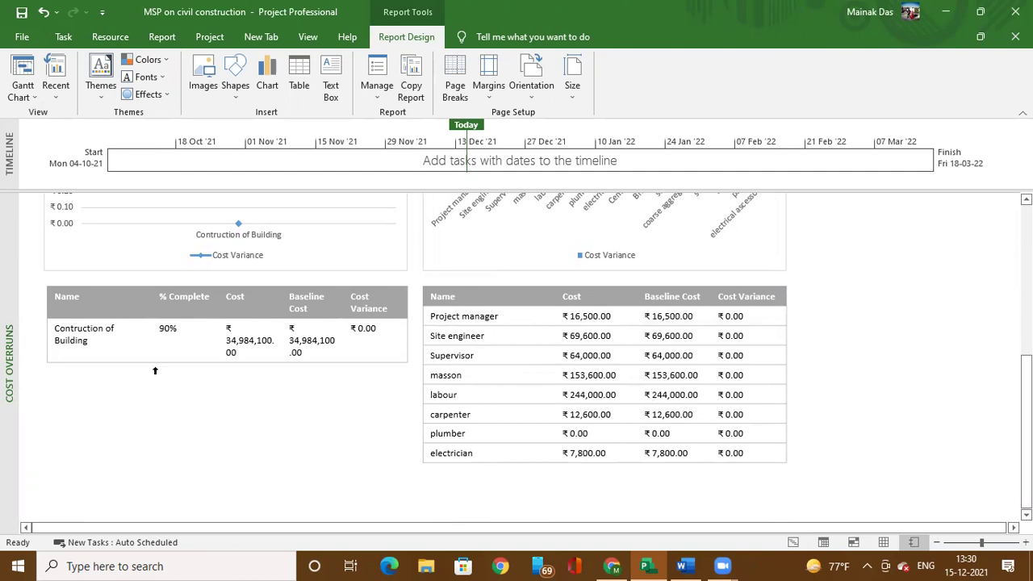
# Step: Open the Earned Value report and review its EAC, ACWP and BCWP figures and the earned value chart
pyautogui.scroll(2, 154, 364)
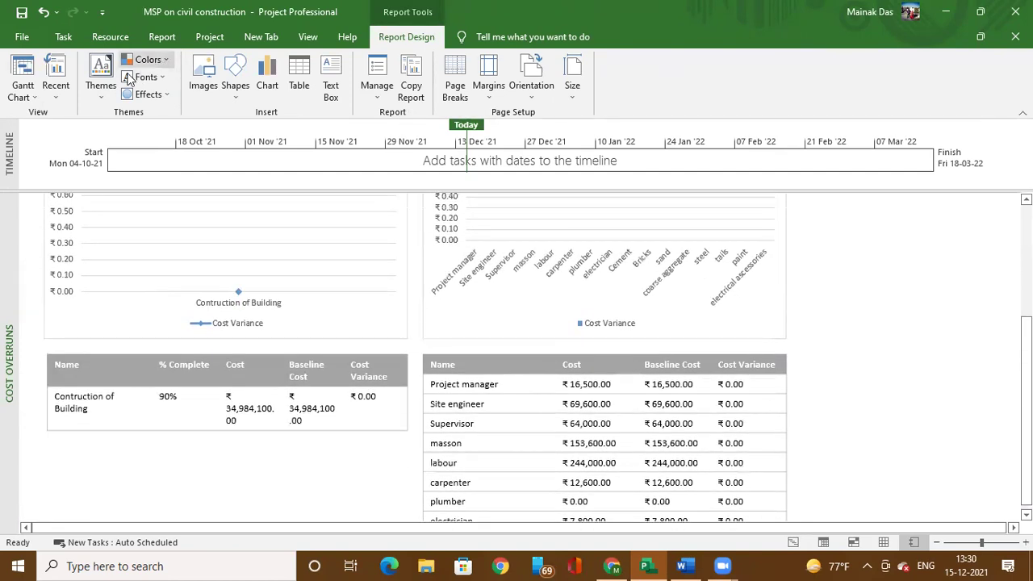
pyautogui.click(65, 101)
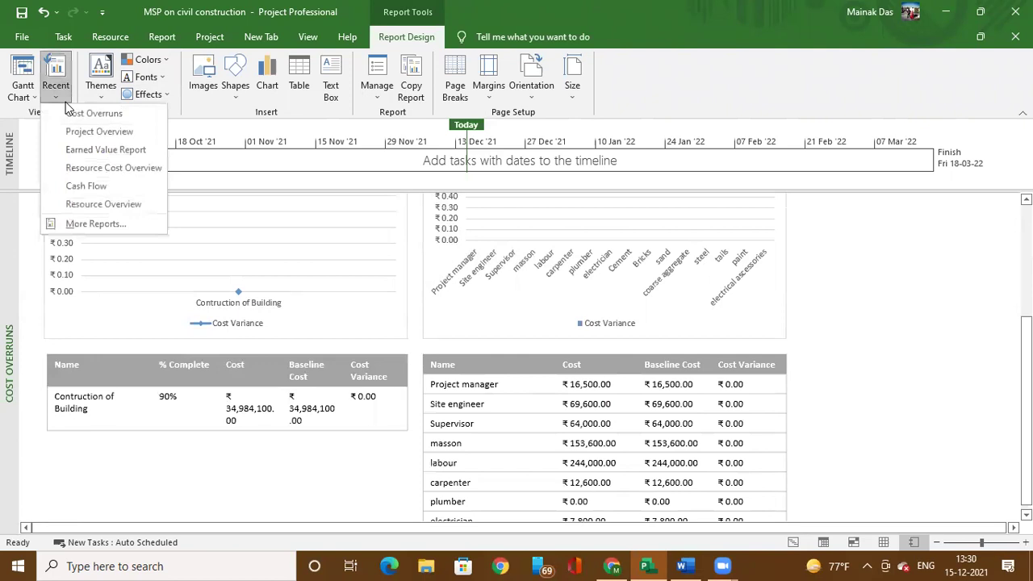
pyautogui.click(123, 150)
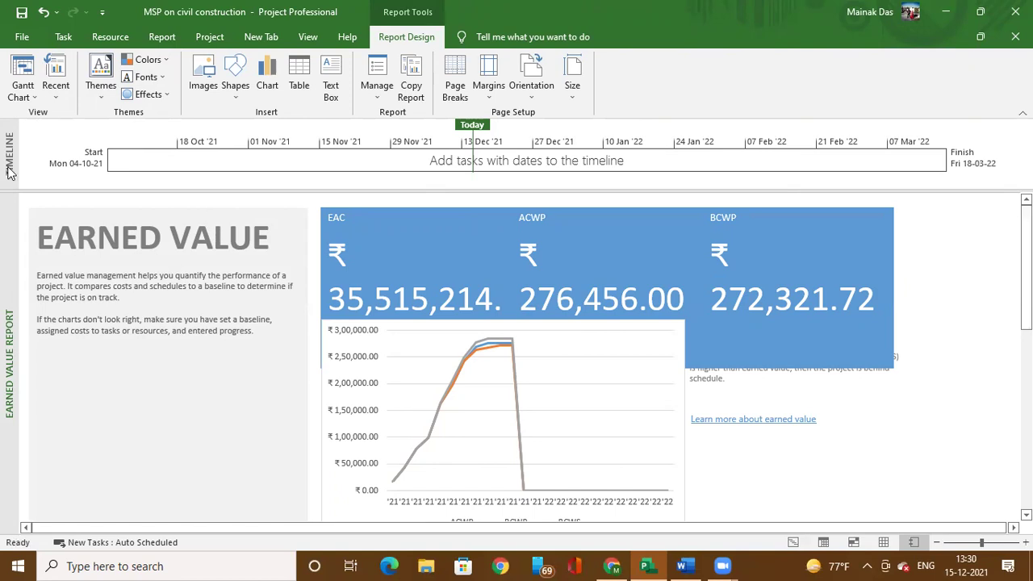
pyautogui.scroll(-1, 514, 352)
# Step: Open the Cash Flow report and review its actual, baseline and remaining costs, cost variance and cumulative cost chart
pyautogui.click(64, 95)
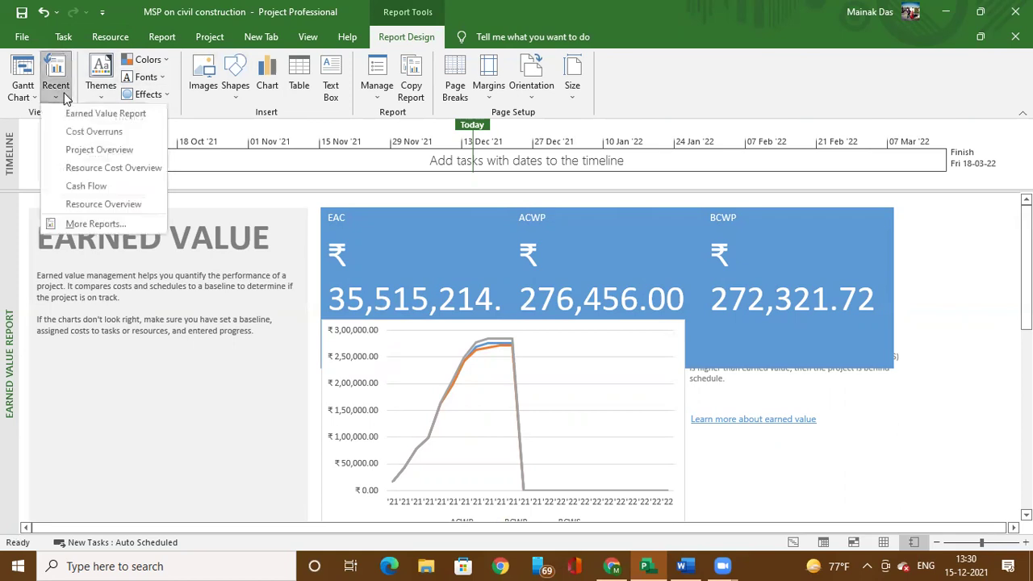
pyautogui.click(133, 191)
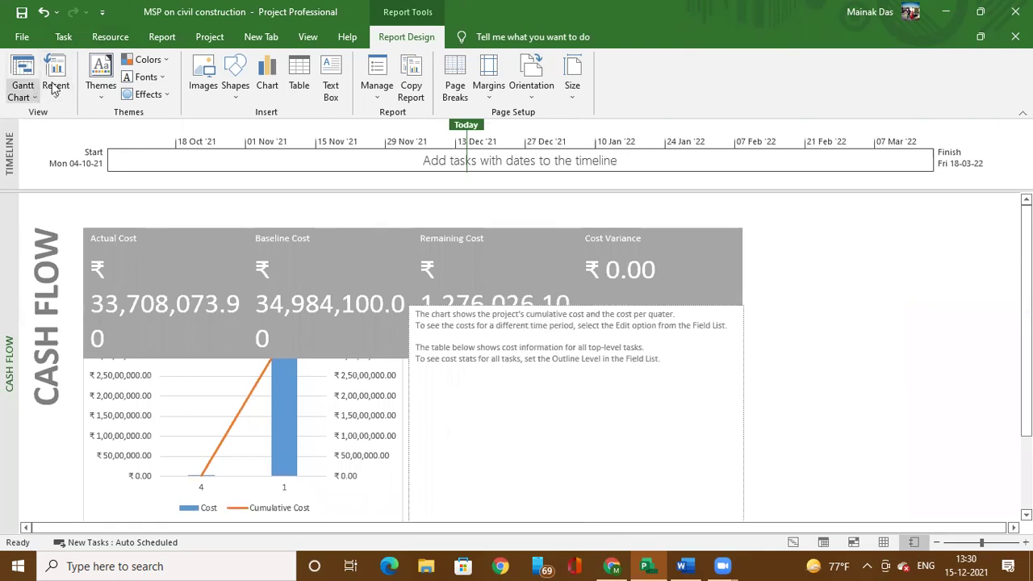
pyautogui.click(23, 37)
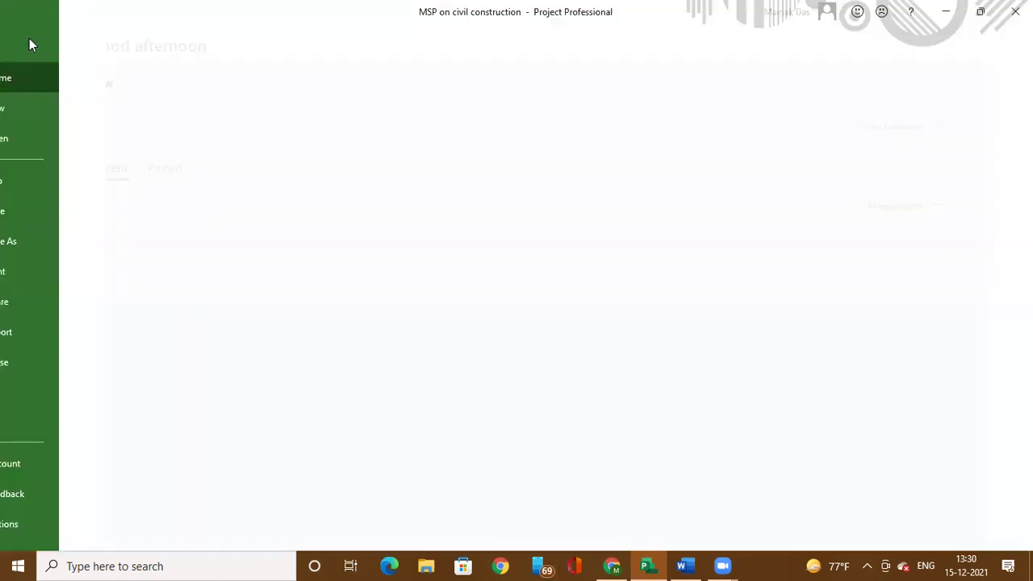
pyautogui.press('Escape')
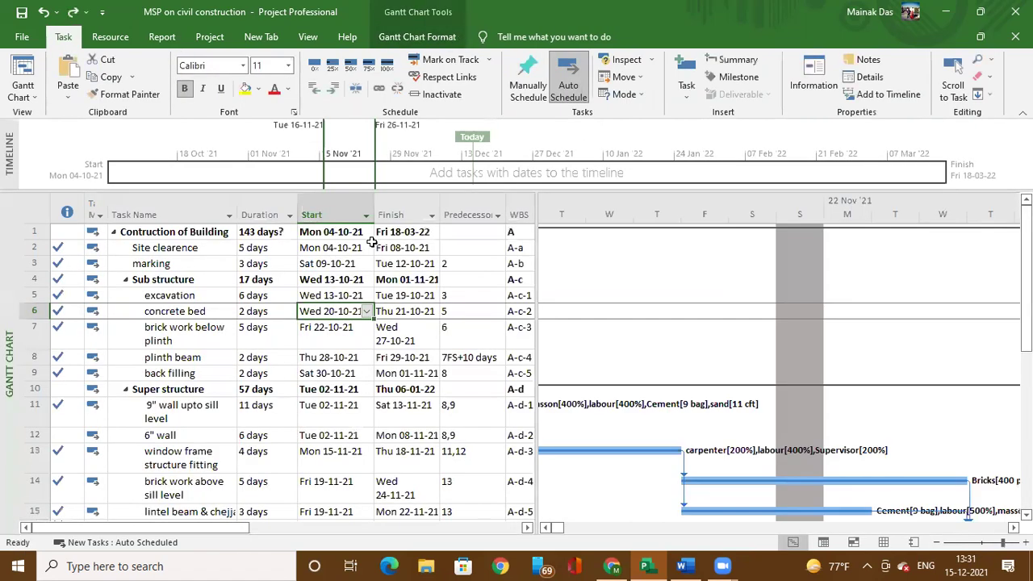
# Step: Open the Resource Graph view and examine the electrical ascessories allocation over time at coarser and finer timescales
pyautogui.click(34, 100)
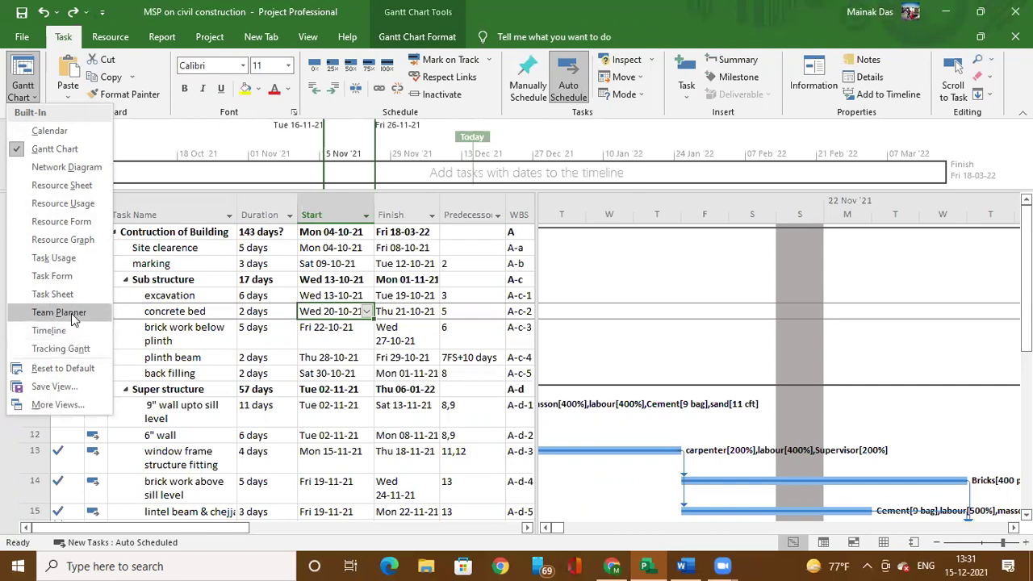
pyautogui.click(81, 239)
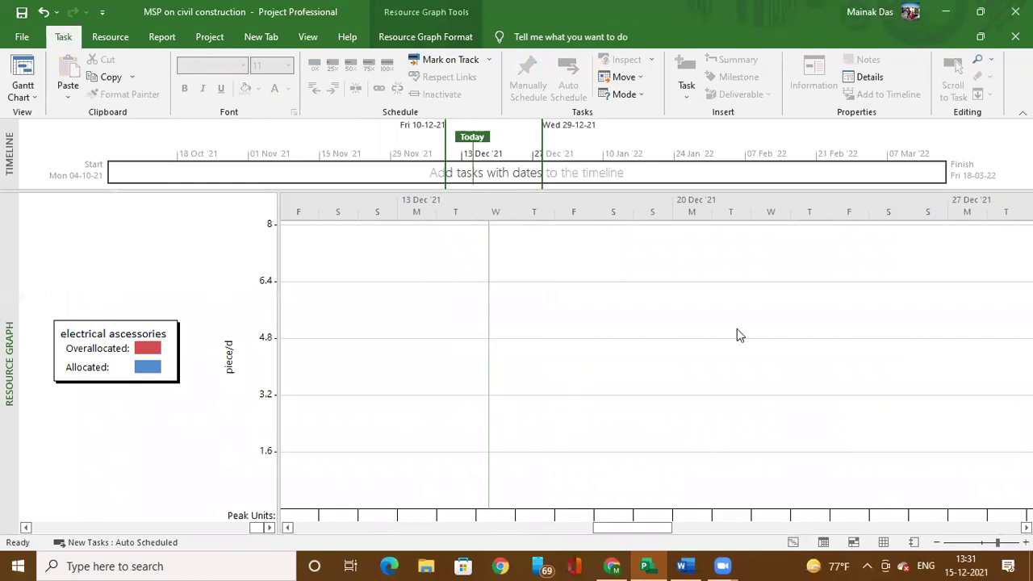
pyautogui.scroll(-3, 700, 333)
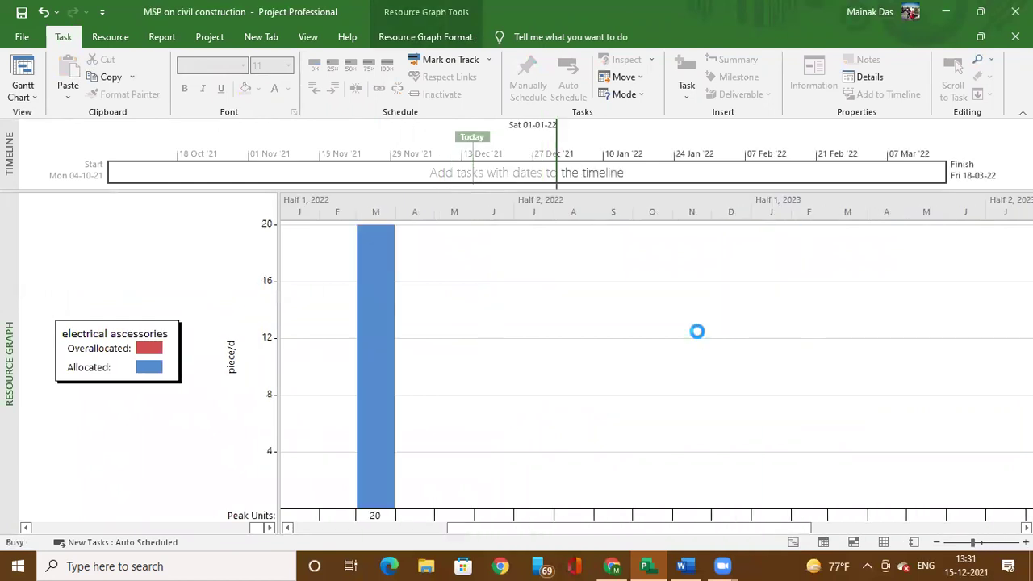
pyautogui.scroll(2, 682, 340)
pyautogui.scroll(2, 681, 337)
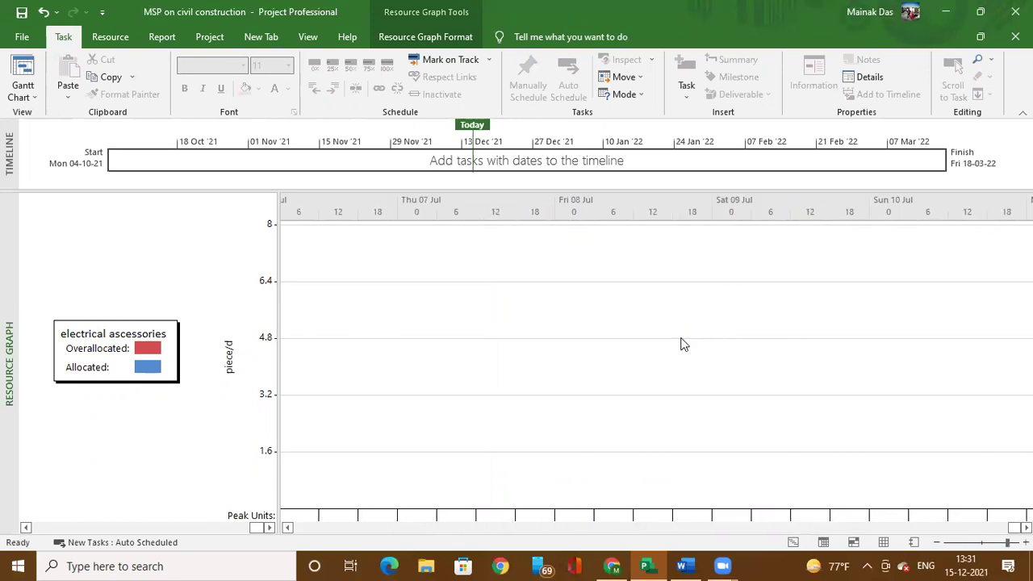
pyautogui.scroll(-3, 681, 337)
pyautogui.scroll(-3, 680, 338)
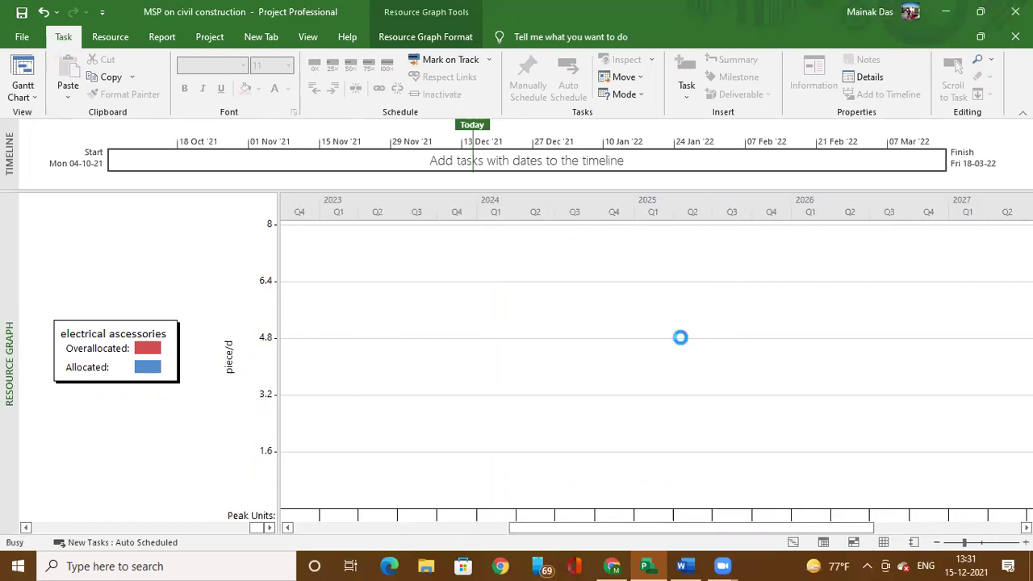
pyautogui.scroll(1, 525, 239)
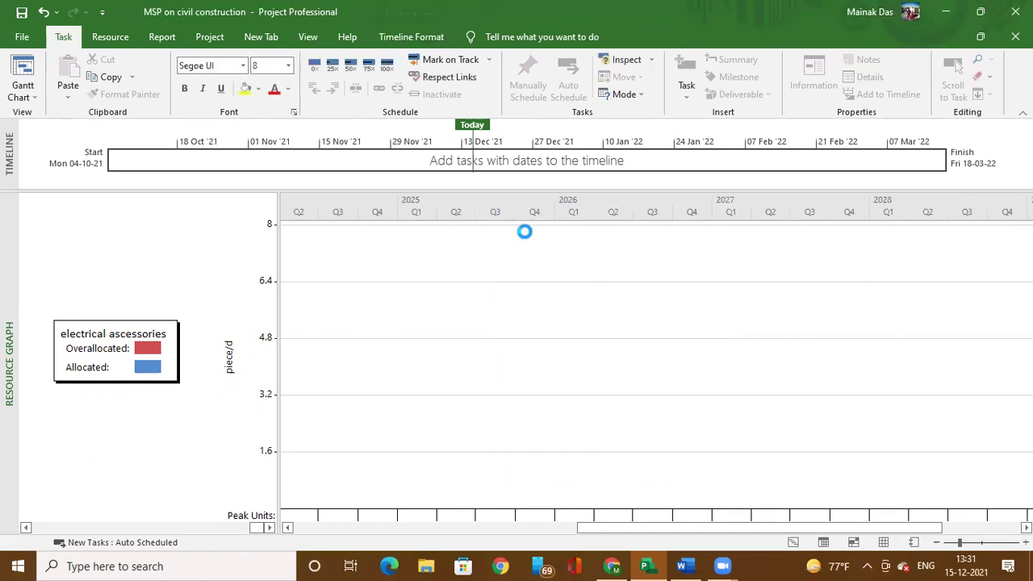
pyautogui.click(80, 166)
pyautogui.scroll(3, 78, 161)
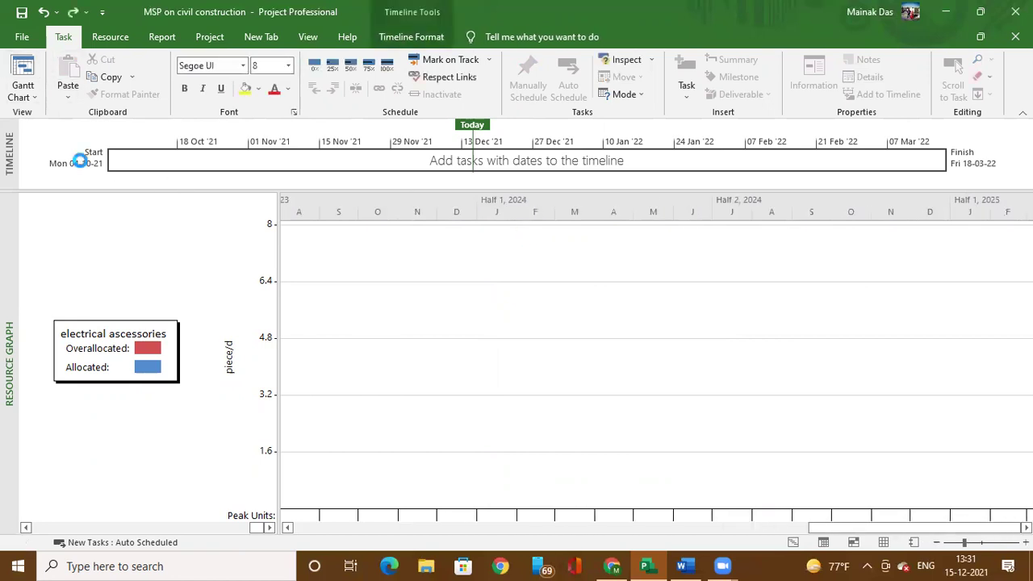
pyautogui.scroll(3, 78, 161)
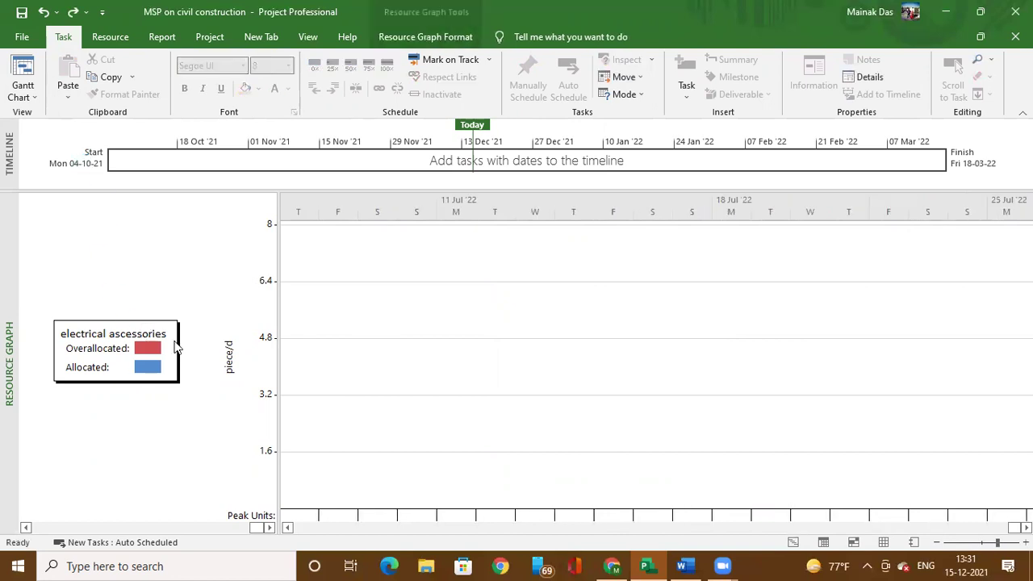
pyautogui.scroll(2, 322, 431)
pyautogui.scroll(3, 201, 381)
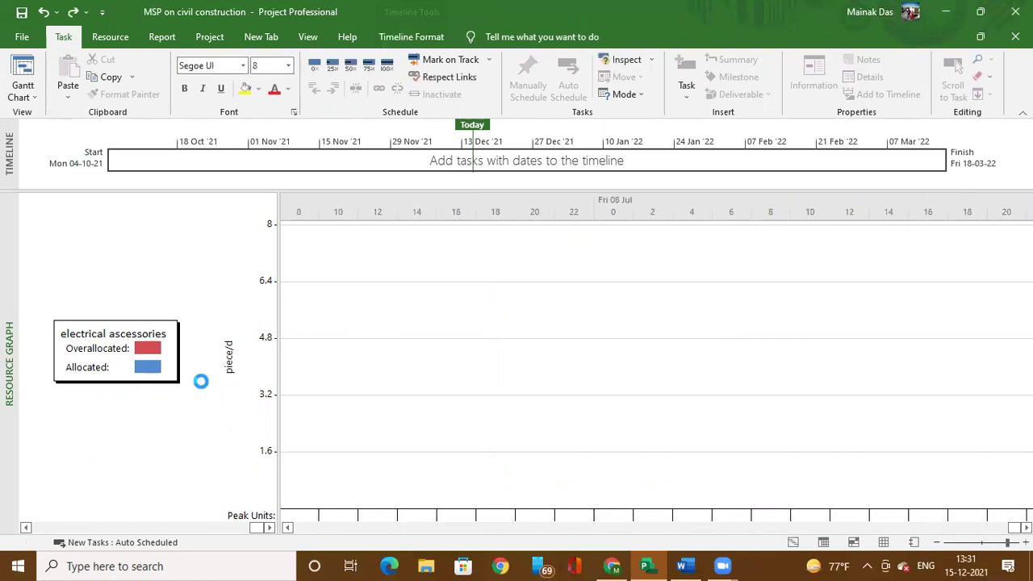
pyautogui.scroll(-2, 201, 381)
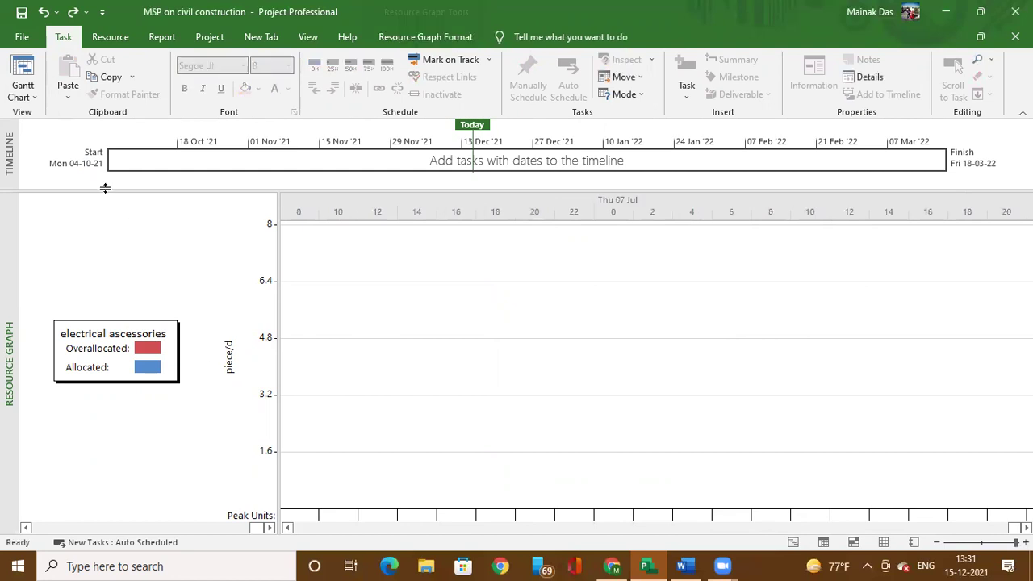
# Step: Switch to the Task Sheet view and review the tasks' completion percentages, costs and total slack
pyautogui.click(22, 66)
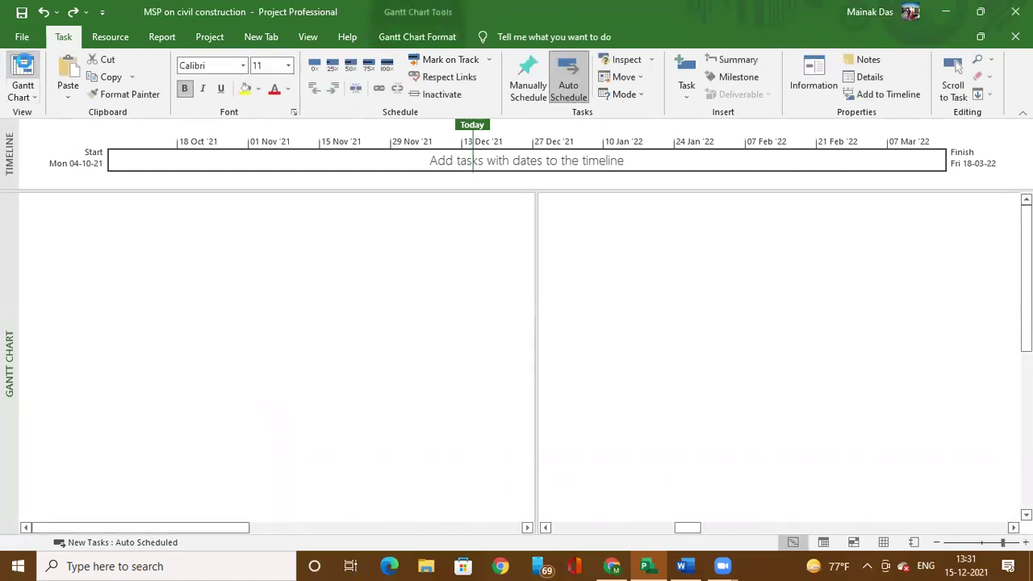
pyautogui.click(22, 92)
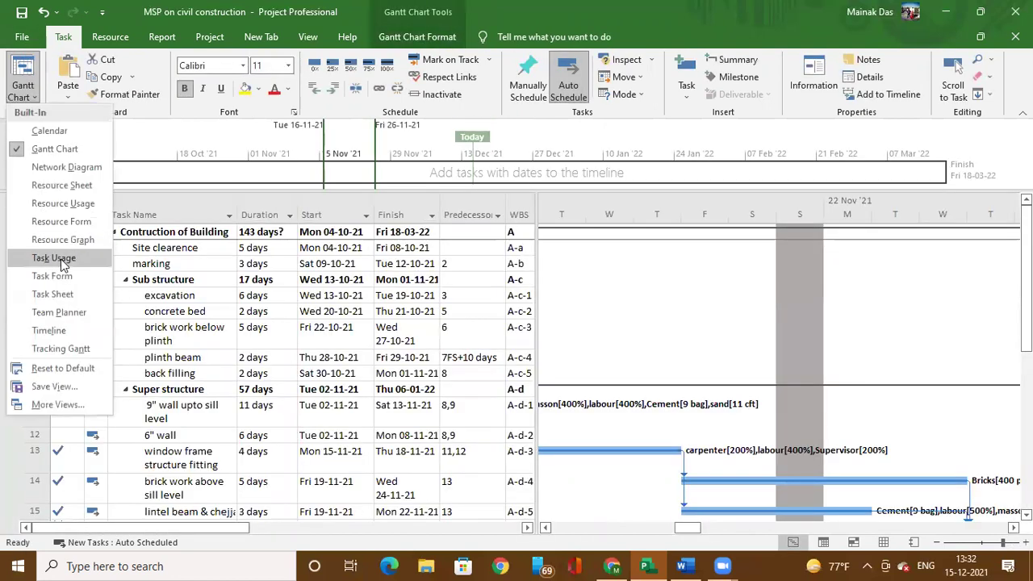
pyautogui.click(83, 296)
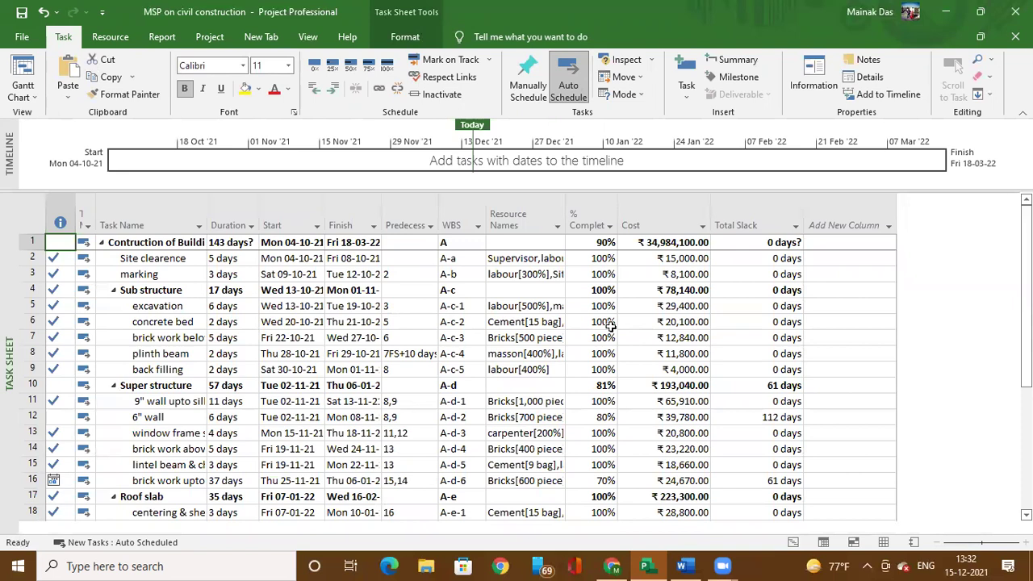
# Step: Open the Team Planner view and examine the resources' task assignments across November 2021
pyautogui.click(33, 99)
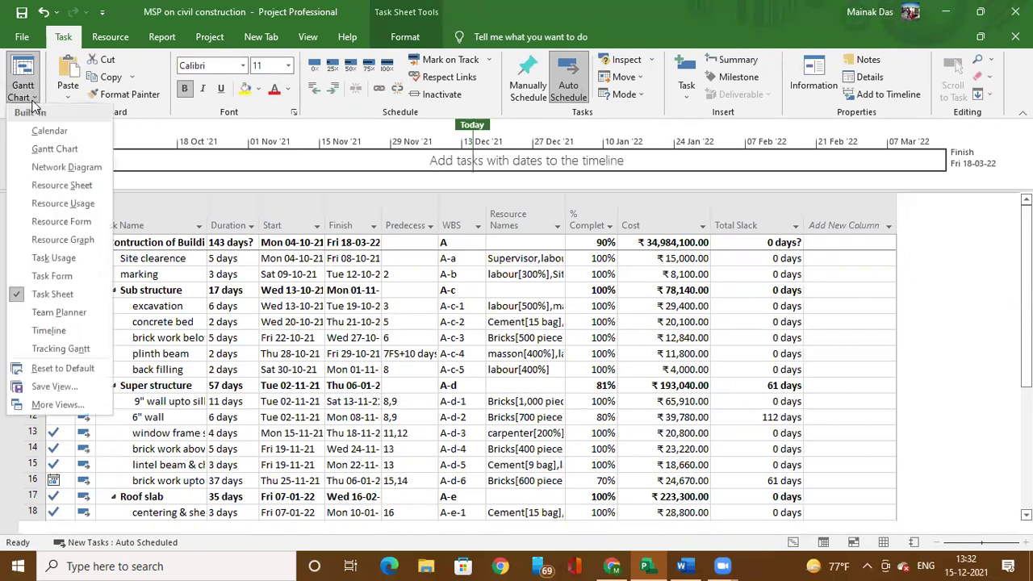
pyautogui.click(69, 316)
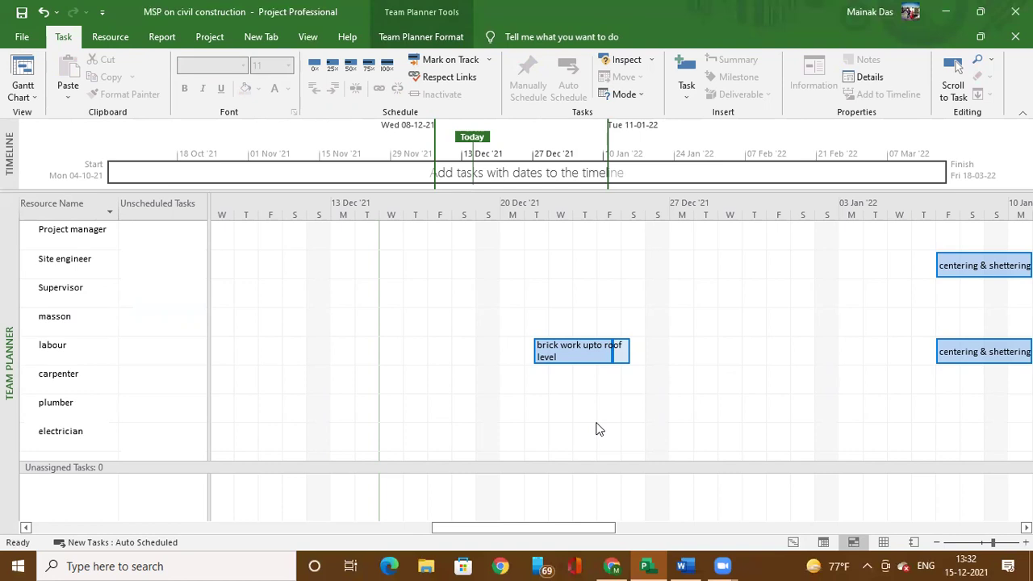
pyautogui.moveTo(543, 524); pyautogui.dragTo(339, 525)
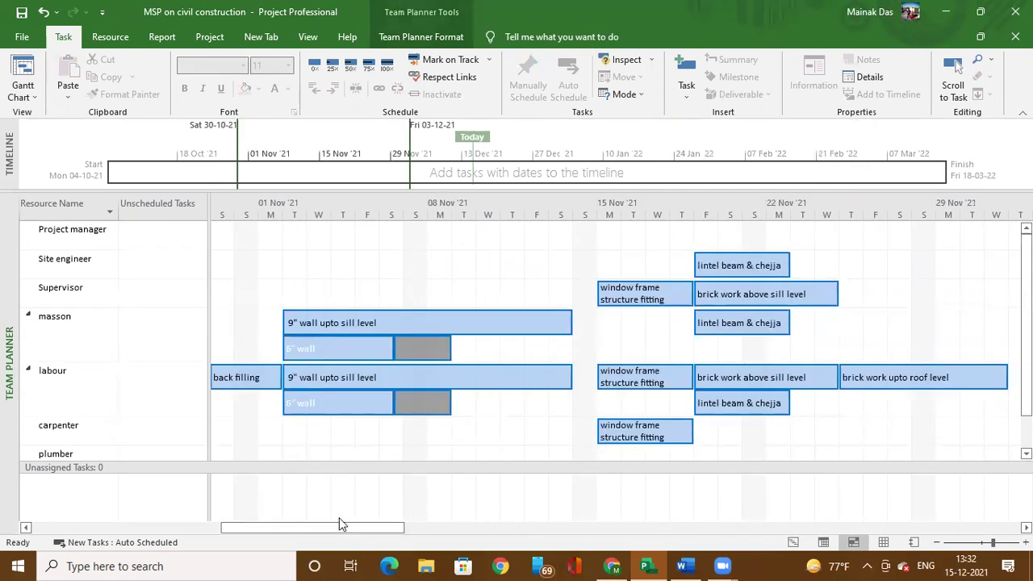
# Step: Switch to the Tracking Gantt view and review the tasks' bars and completion percentages
pyautogui.click(23, 92)
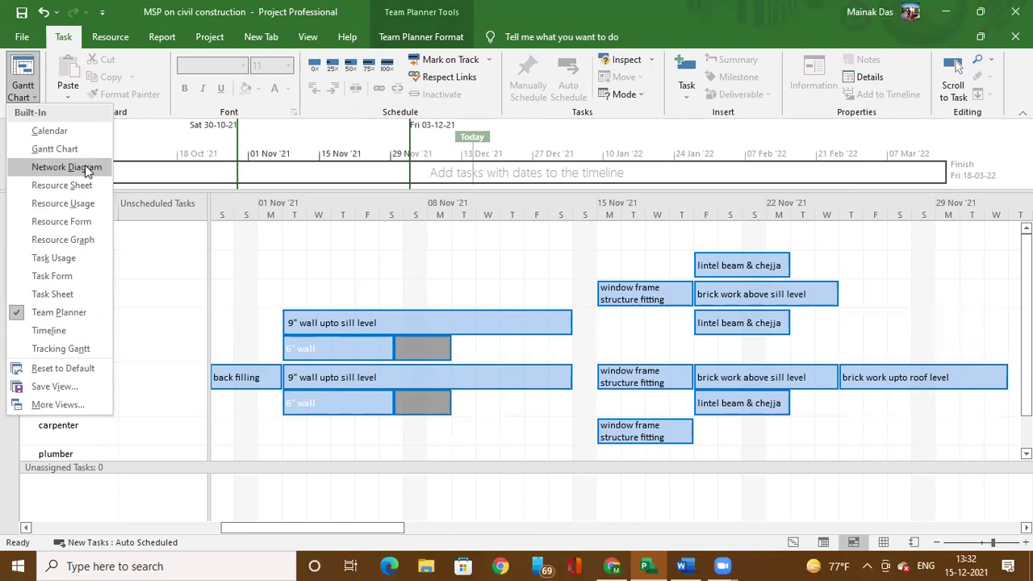
pyautogui.click(85, 353)
pyautogui.scroll(-3, 765, 383)
pyautogui.scroll(3, 765, 388)
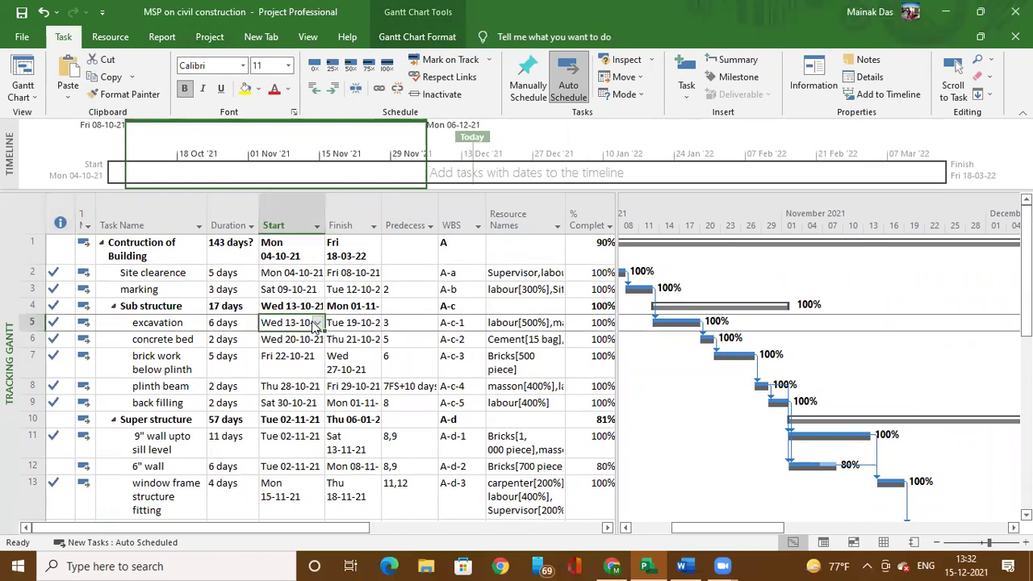
# Step: Review the super structure and roof slab tasks and widen the task table to reveal the Cost column
pyautogui.click(355, 387)
pyautogui.scroll(-9, 355, 387)
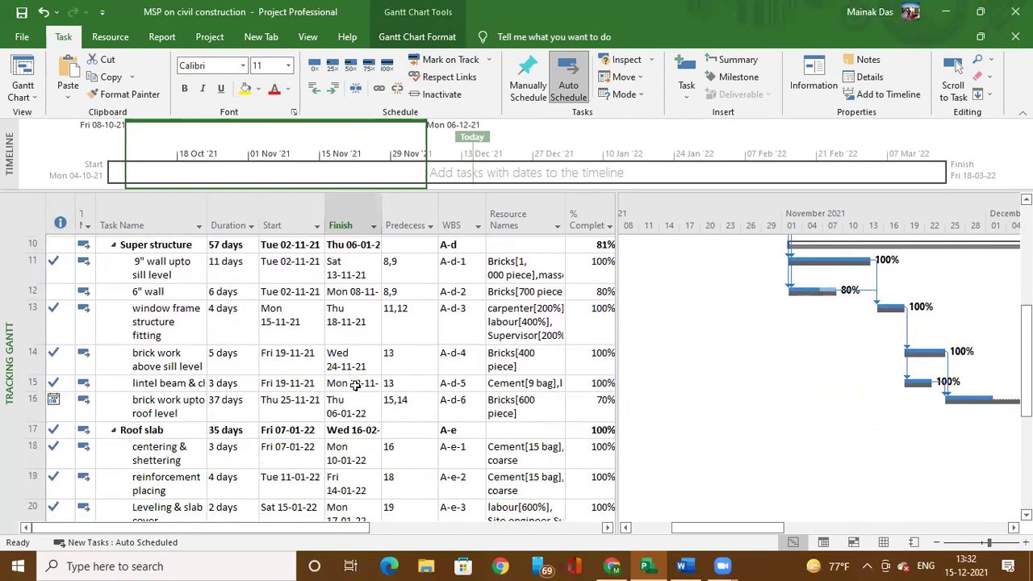
pyautogui.scroll(5, 586, 407)
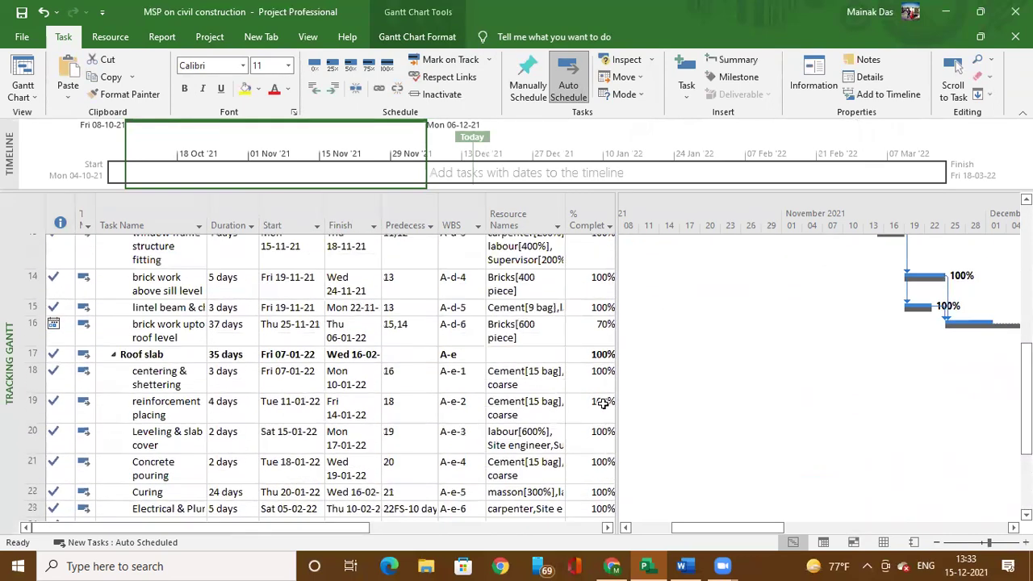
pyautogui.moveTo(617, 359); pyautogui.dragTo(691, 357)
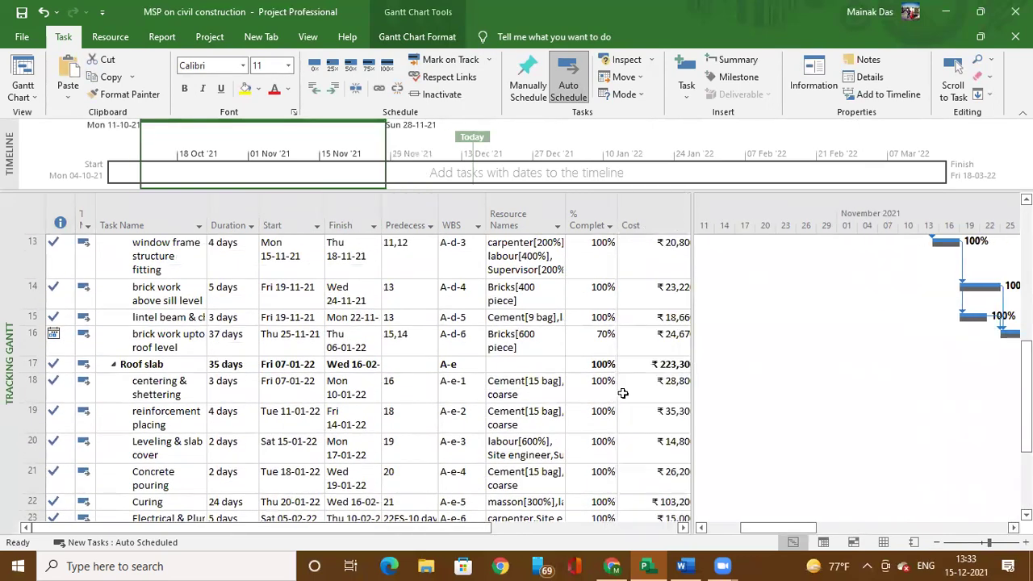
pyautogui.scroll(4, 620, 393)
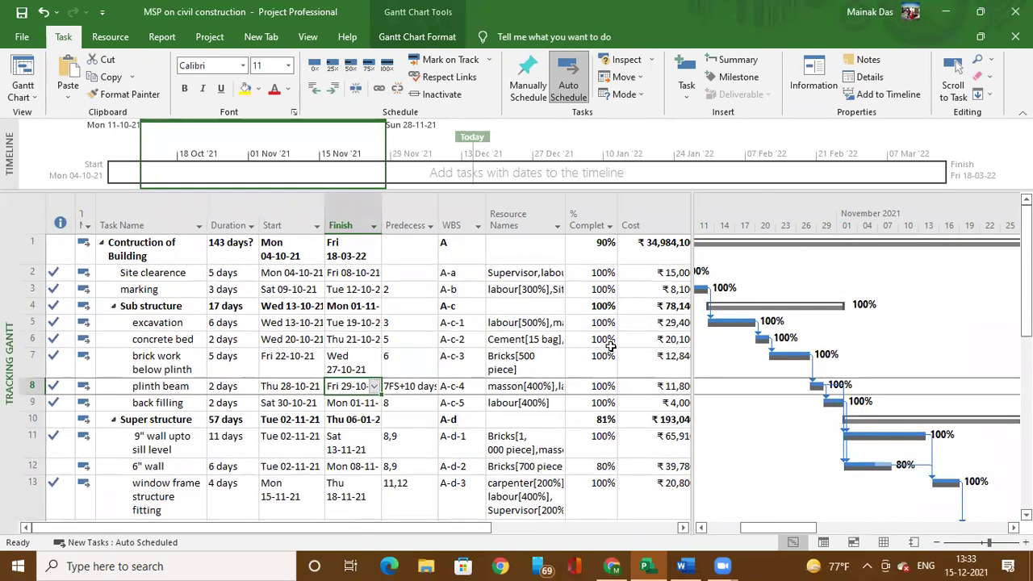
pyautogui.click(110, 36)
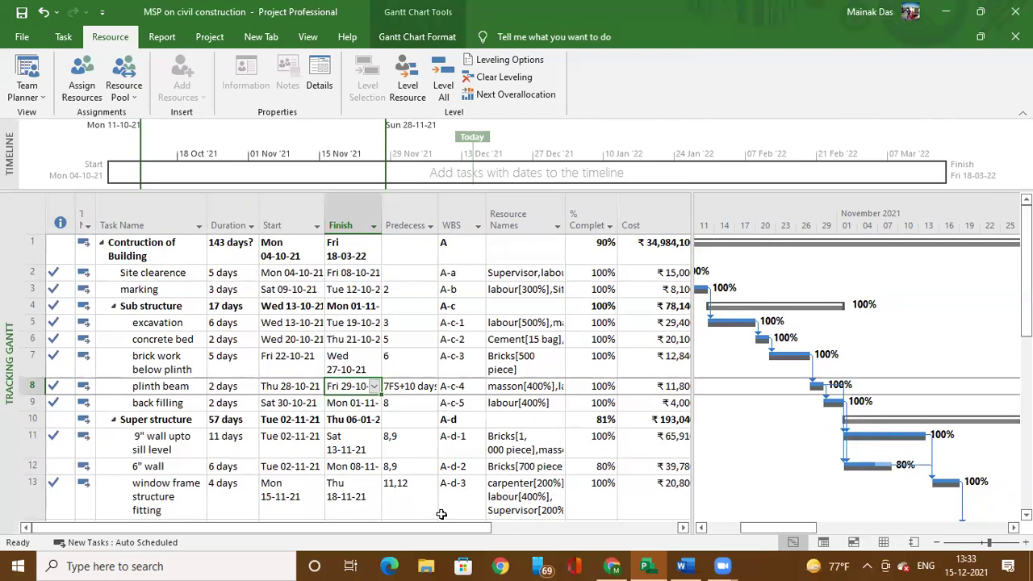
pyautogui.click(26, 36)
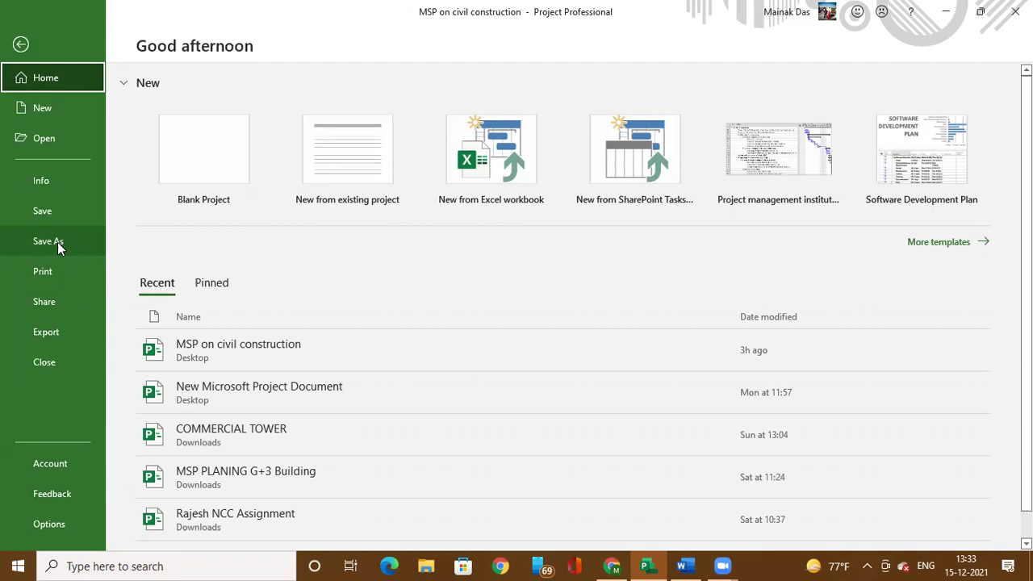
pyautogui.click(32, 53)
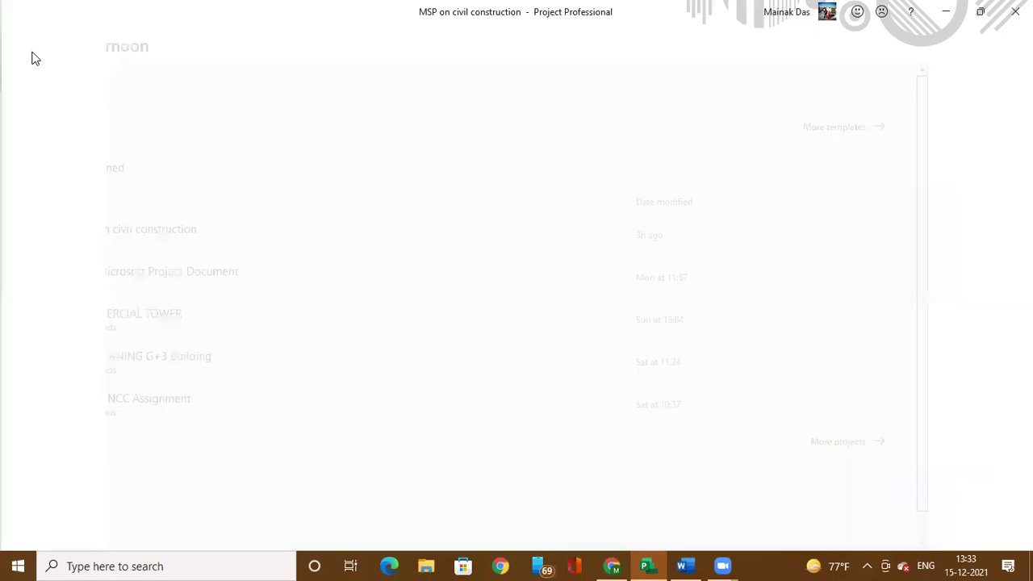
pyautogui.click(63, 38)
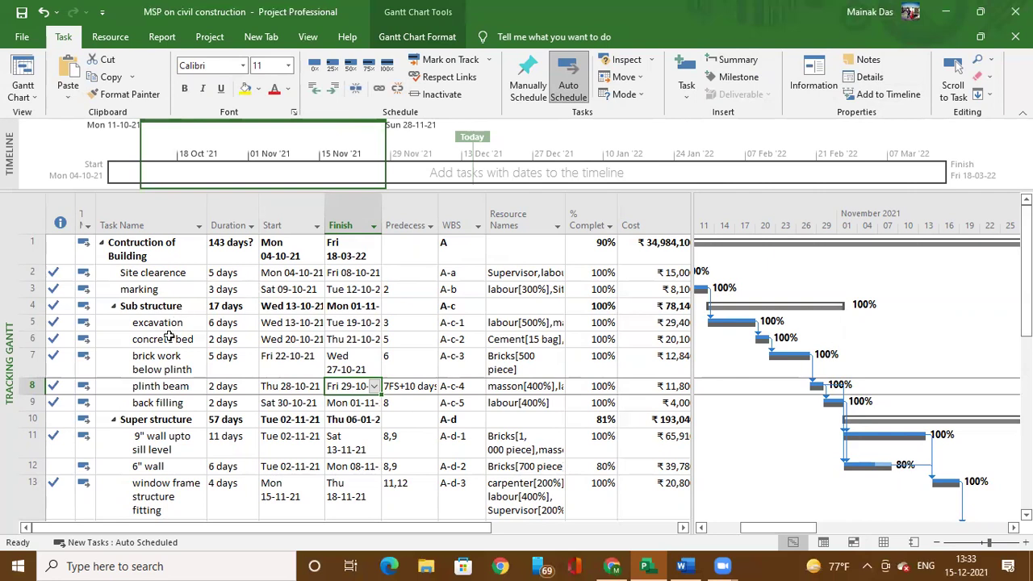
# Step: Select the concrete bed task name and look through the available fonts without changing it
pyautogui.moveTo(166, 339); pyautogui.dragTo(169, 361)
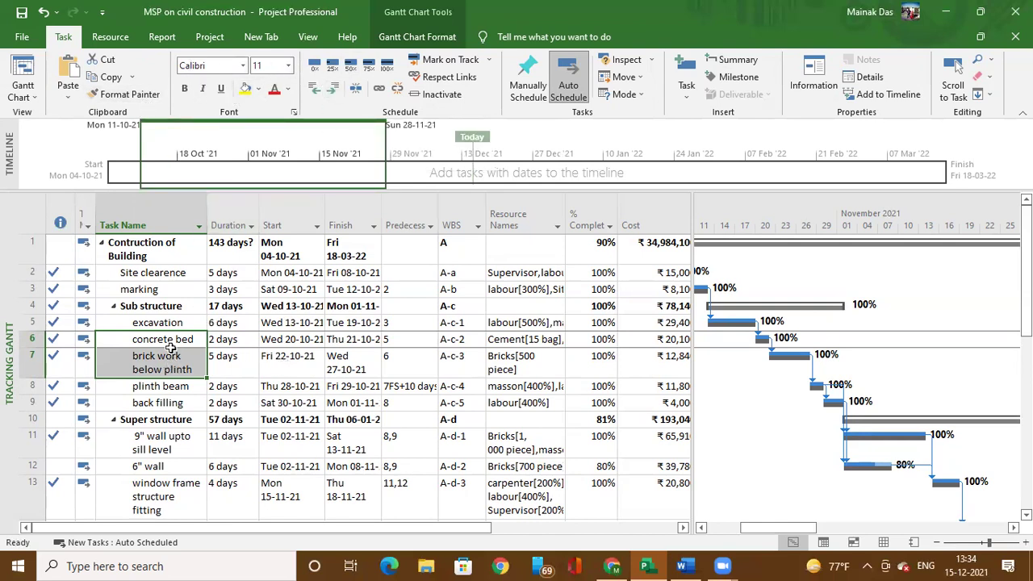
pyautogui.click(168, 397)
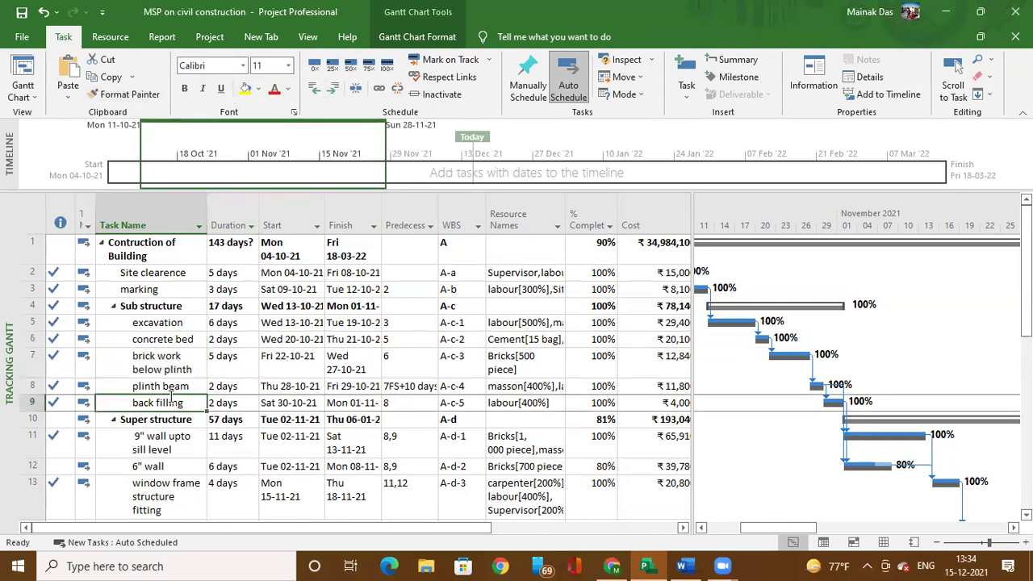
pyautogui.click(180, 338)
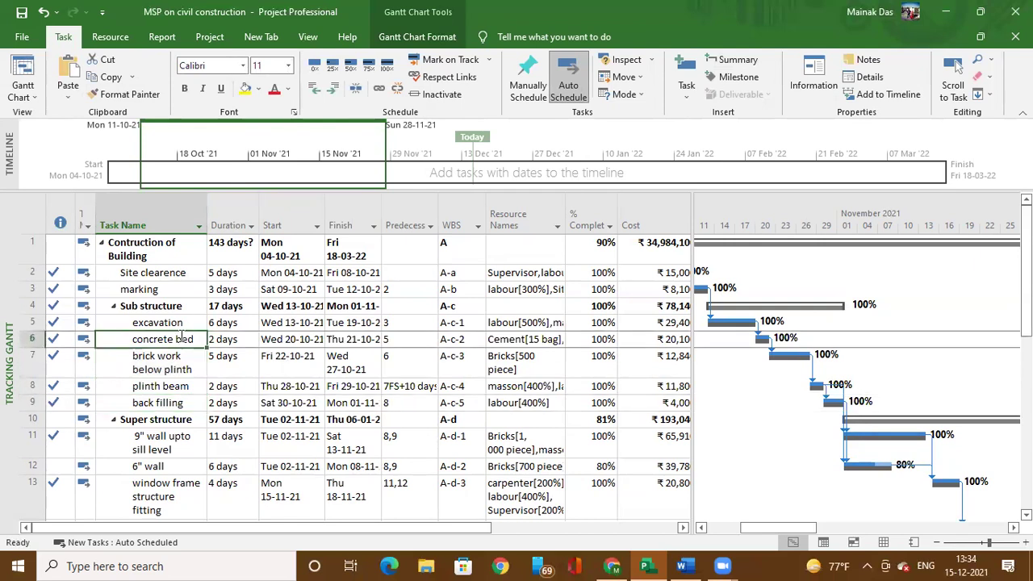
pyautogui.click(242, 68)
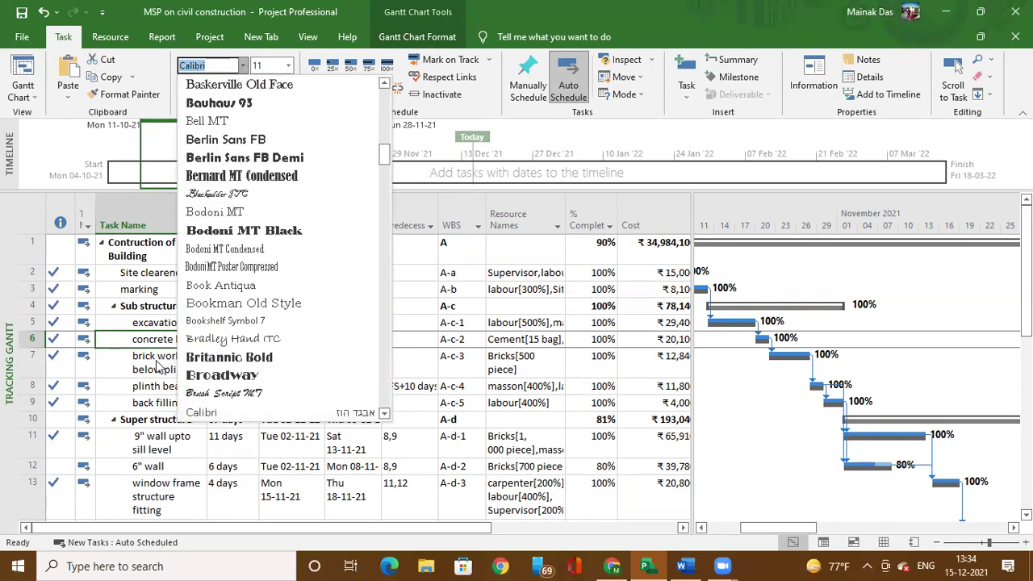
pyautogui.press('Escape')
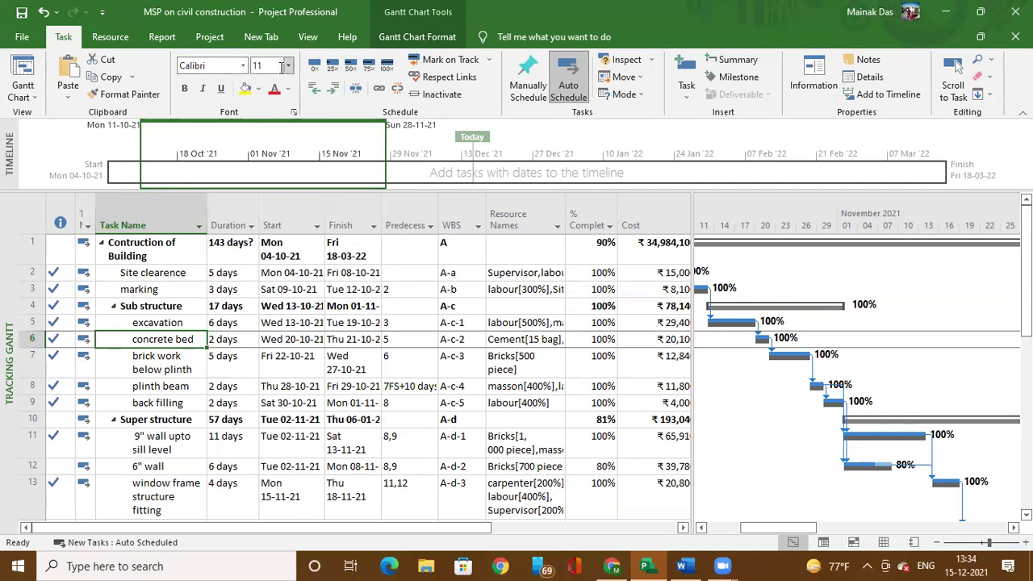